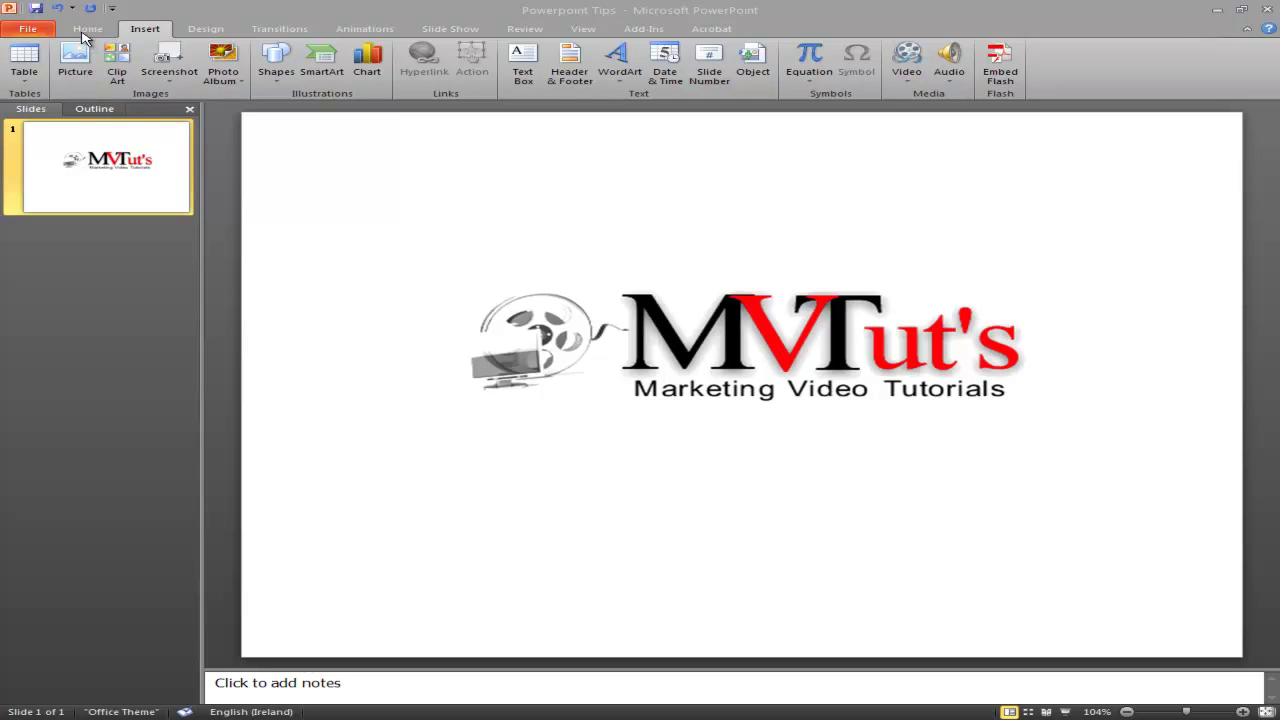
Add a blank slide 2 and draw a rounded rectangle near its top centre
{"action": "left_click", "coordinate": [74, 34]}
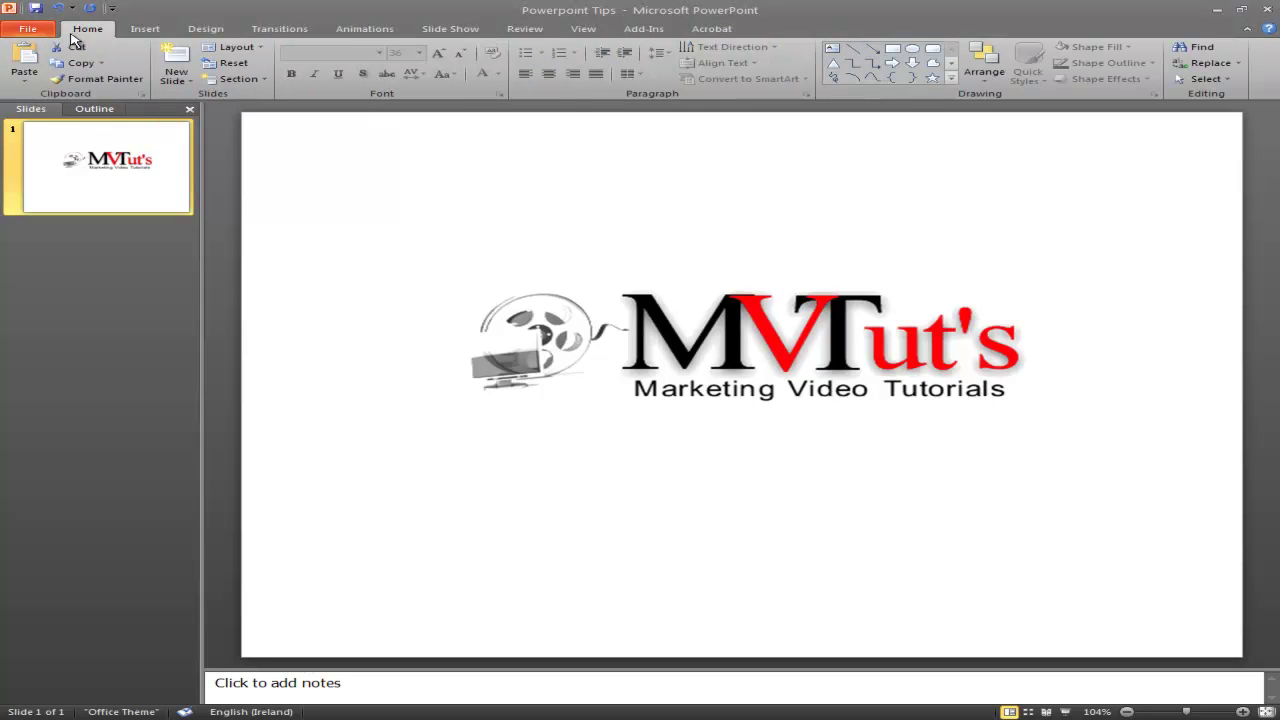
{"action": "left_click", "coordinate": [175, 58]}
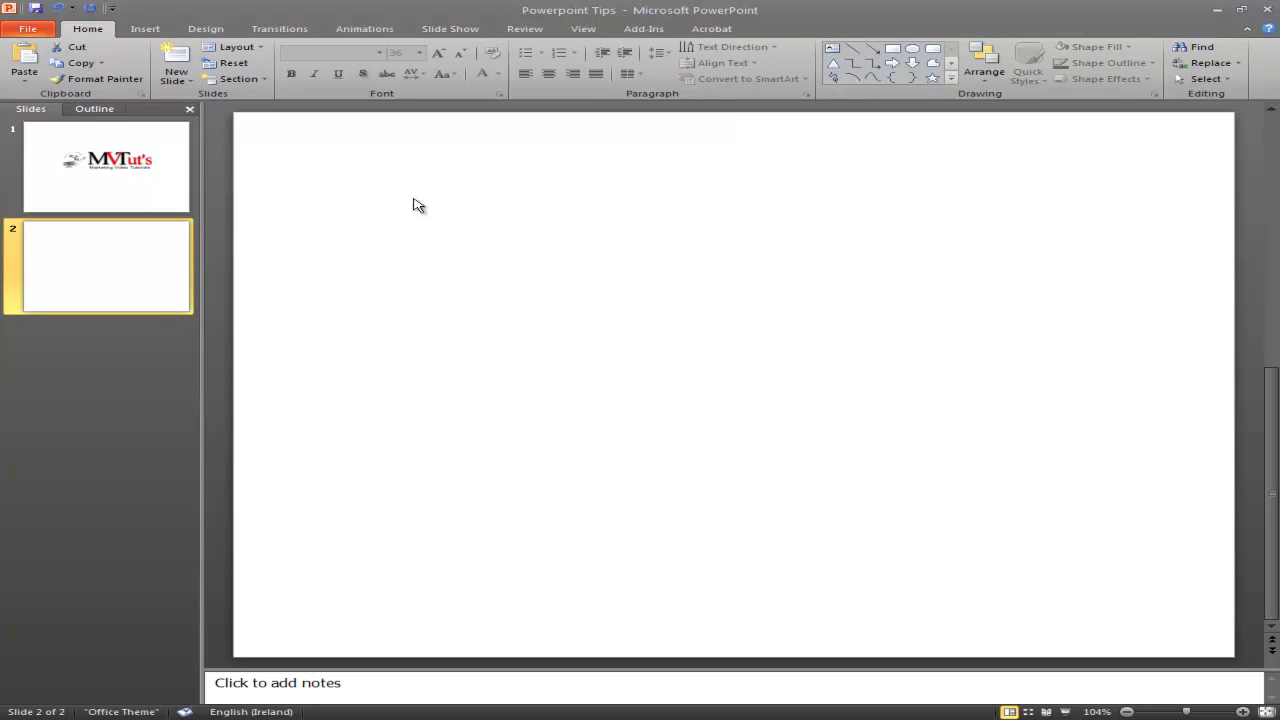
{"action": "left_click", "coordinate": [156, 31]}
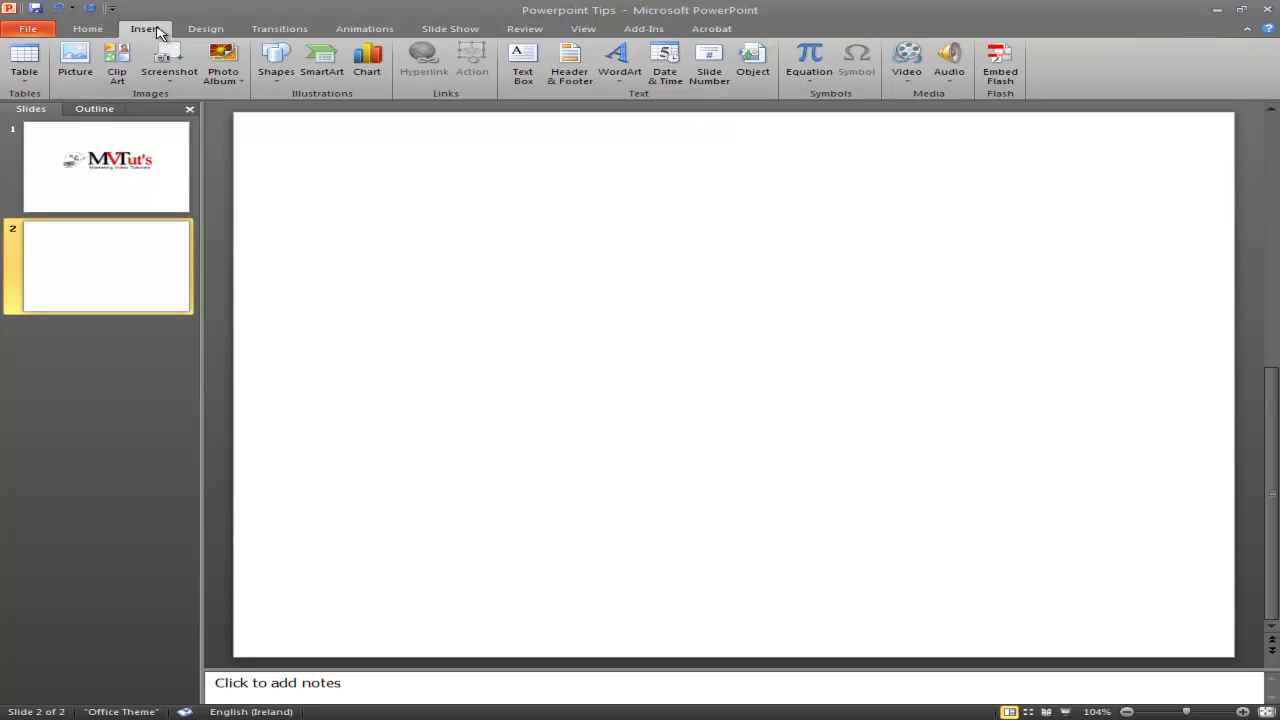
{"action": "left_click", "coordinate": [288, 65]}
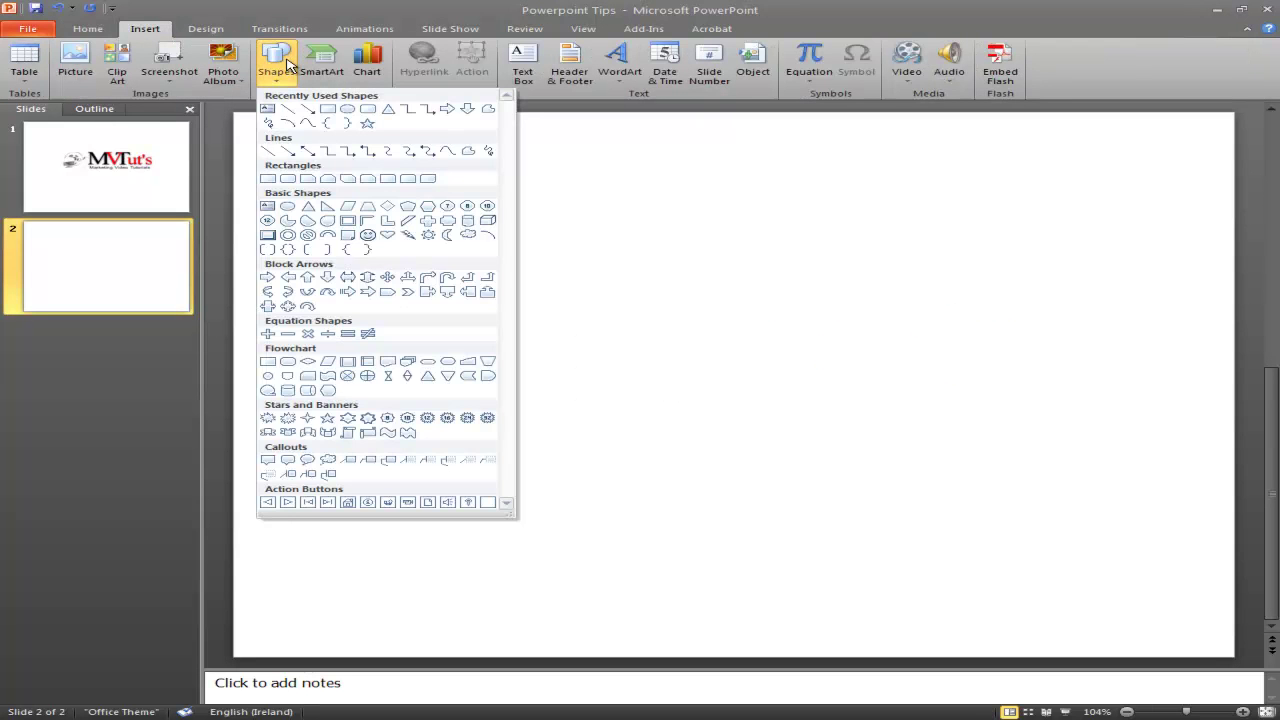
{"action": "left_click", "coordinate": [288, 183]}
{"action": "left_click_drag", "start_coordinate": [520, 202], "coordinate": [884, 281]}
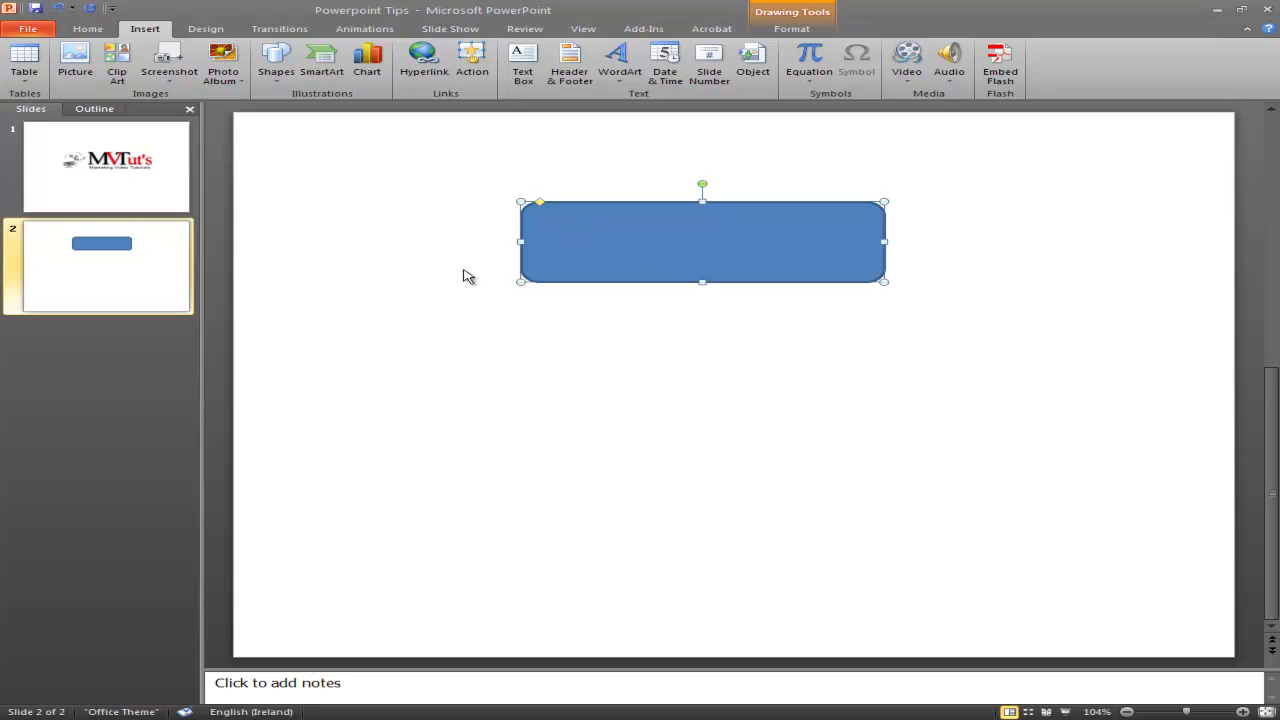
Fill the rounded rectangle with yellow
{"action": "left_click", "coordinate": [791, 30]}
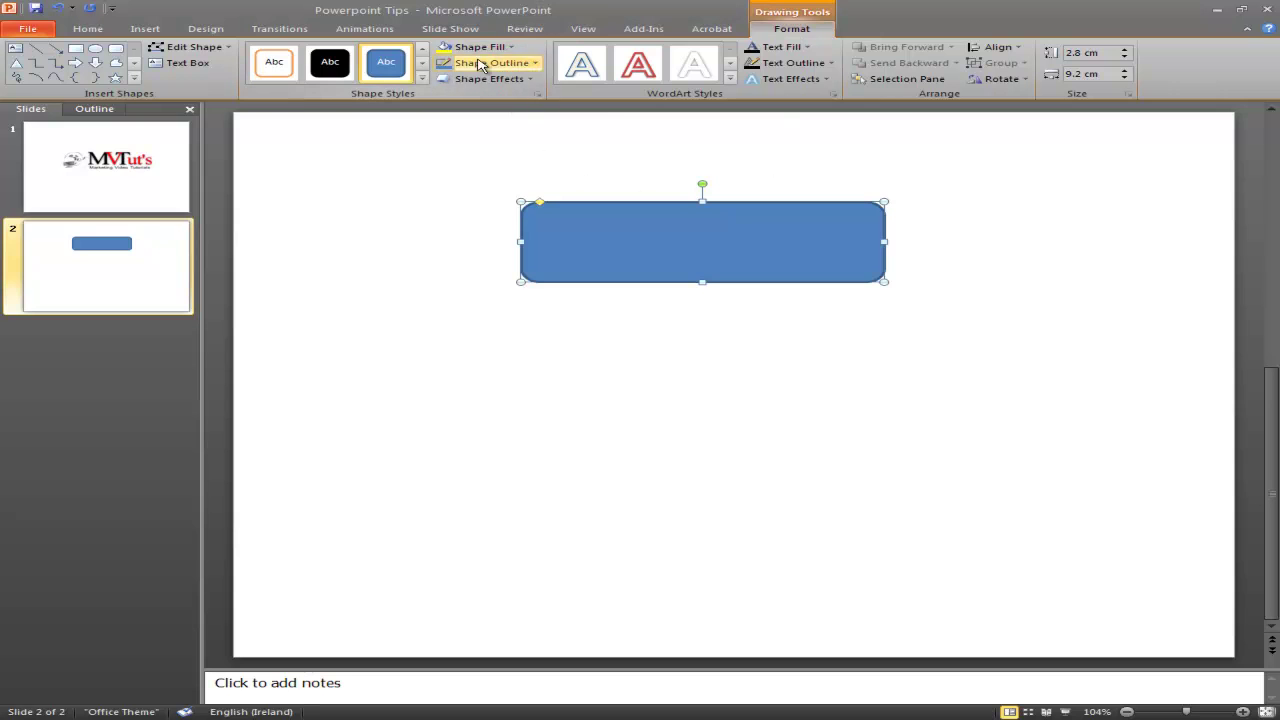
{"action": "left_click", "coordinate": [508, 48]}
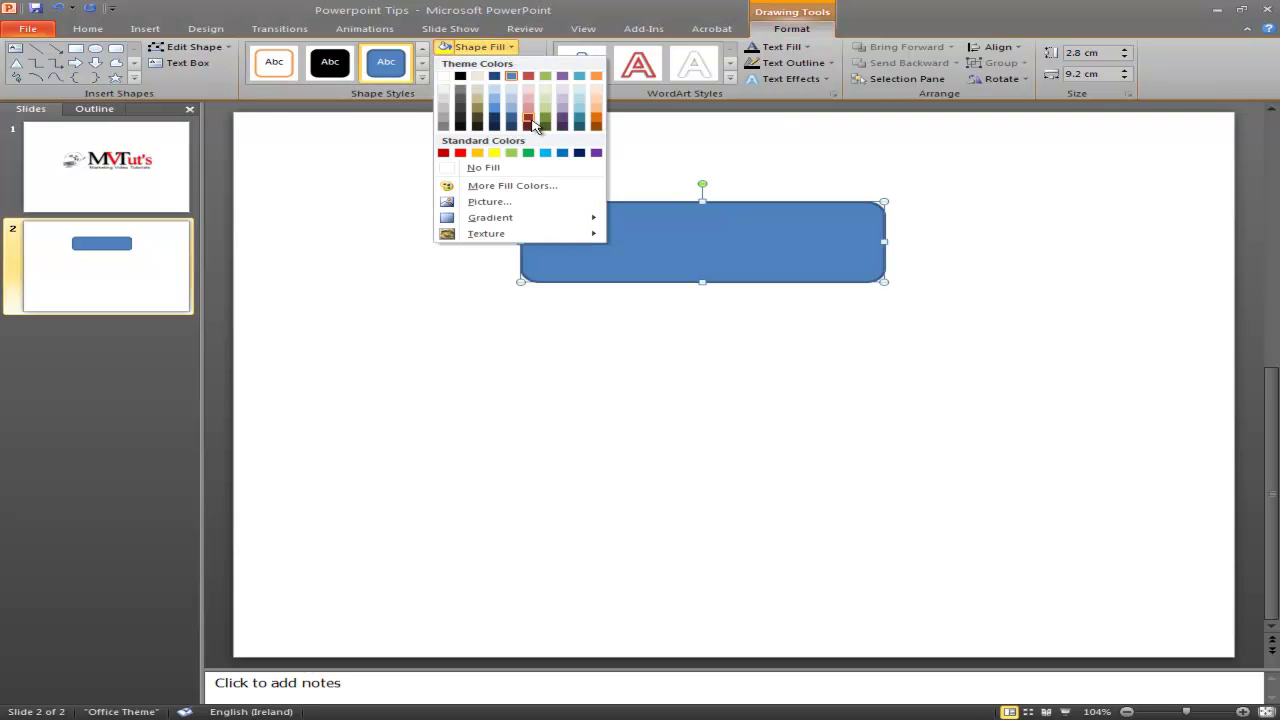
{"action": "left_click", "coordinate": [494, 152]}
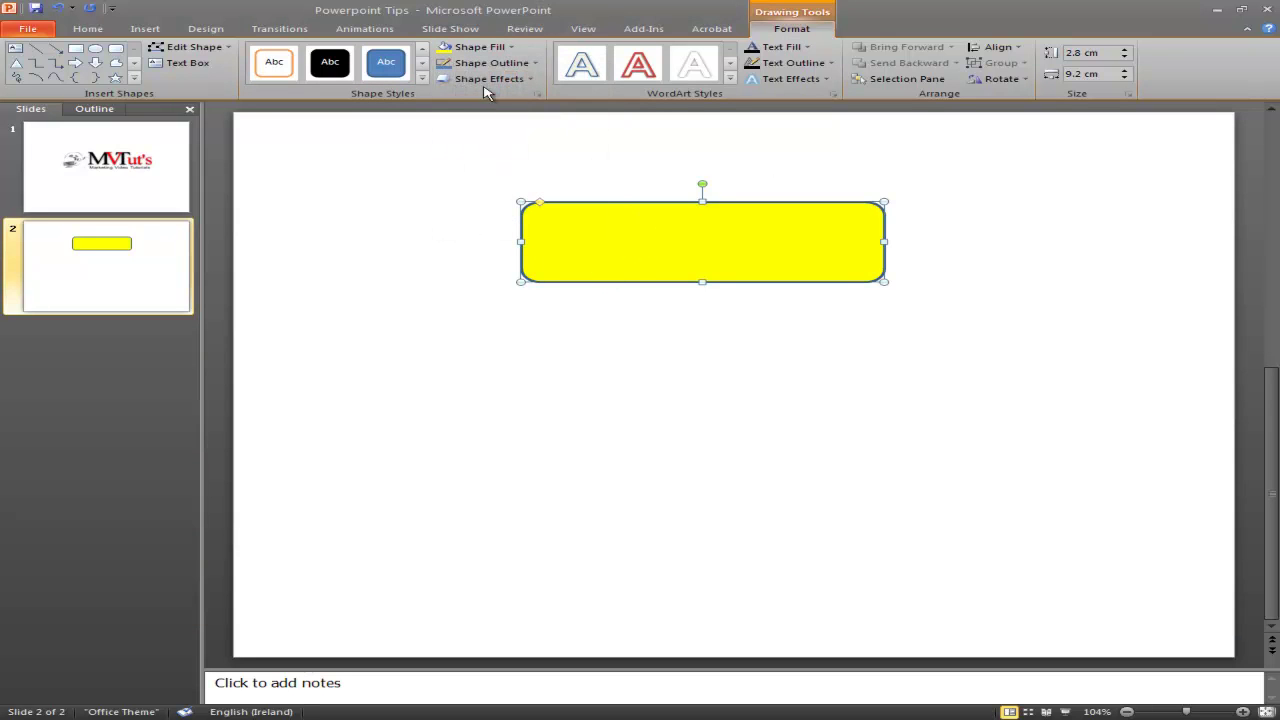
Apply a bevel preset to the yellow shape
{"action": "left_click", "coordinate": [515, 80]}
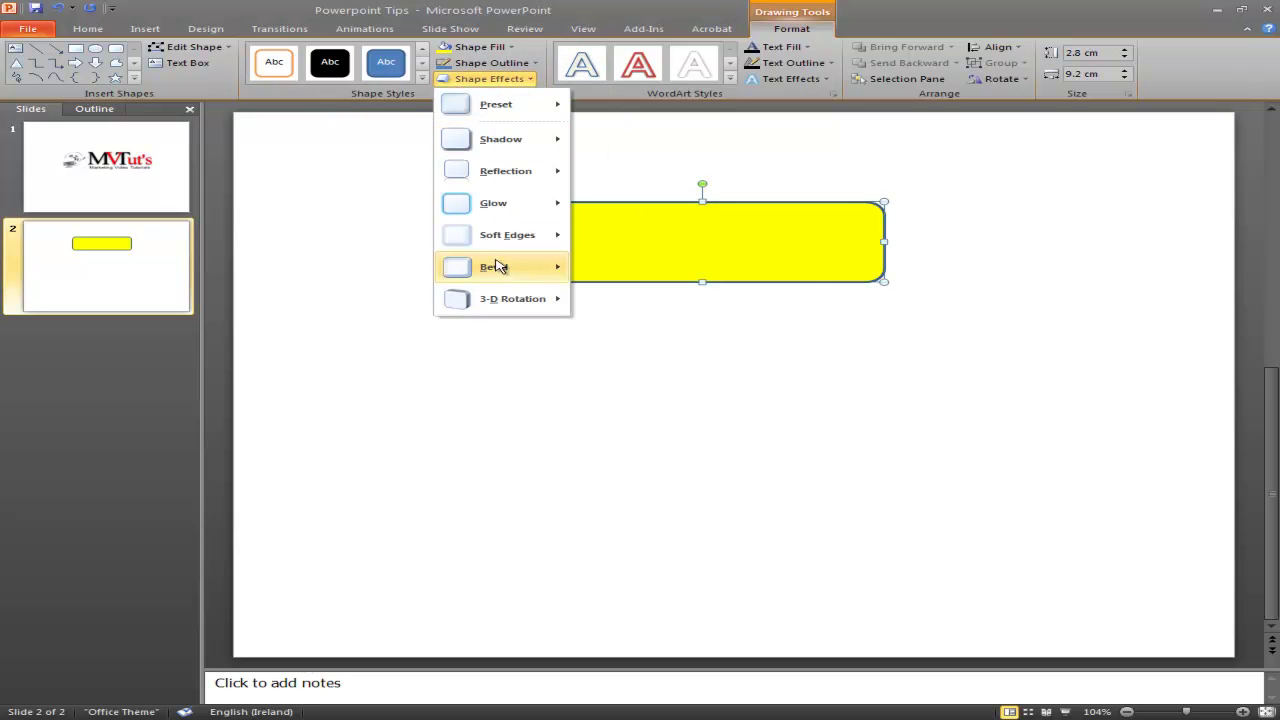
{"action": "mouse_move", "coordinate": [495, 267]}
{"action": "left_click", "coordinate": [597, 340]}
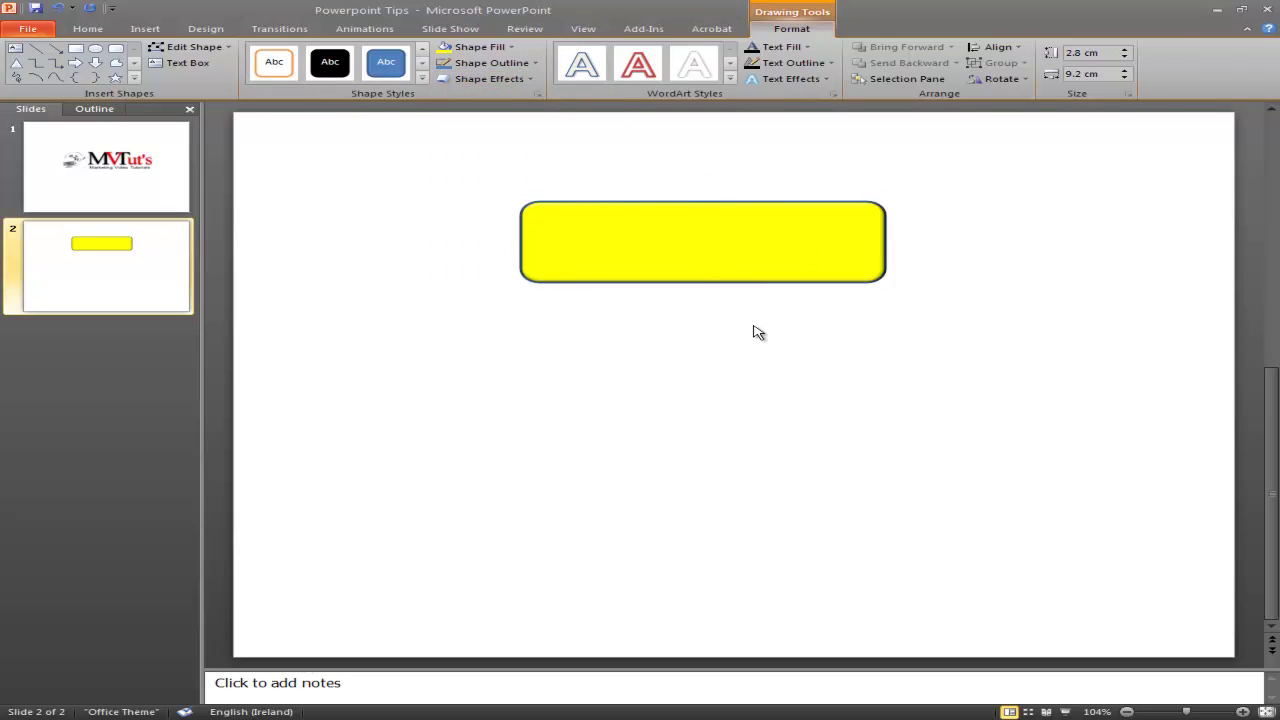
Type 'Get Instant Access' inside the yellow shape and nudge the button left
{"action": "left_click", "coordinate": [674, 229]}
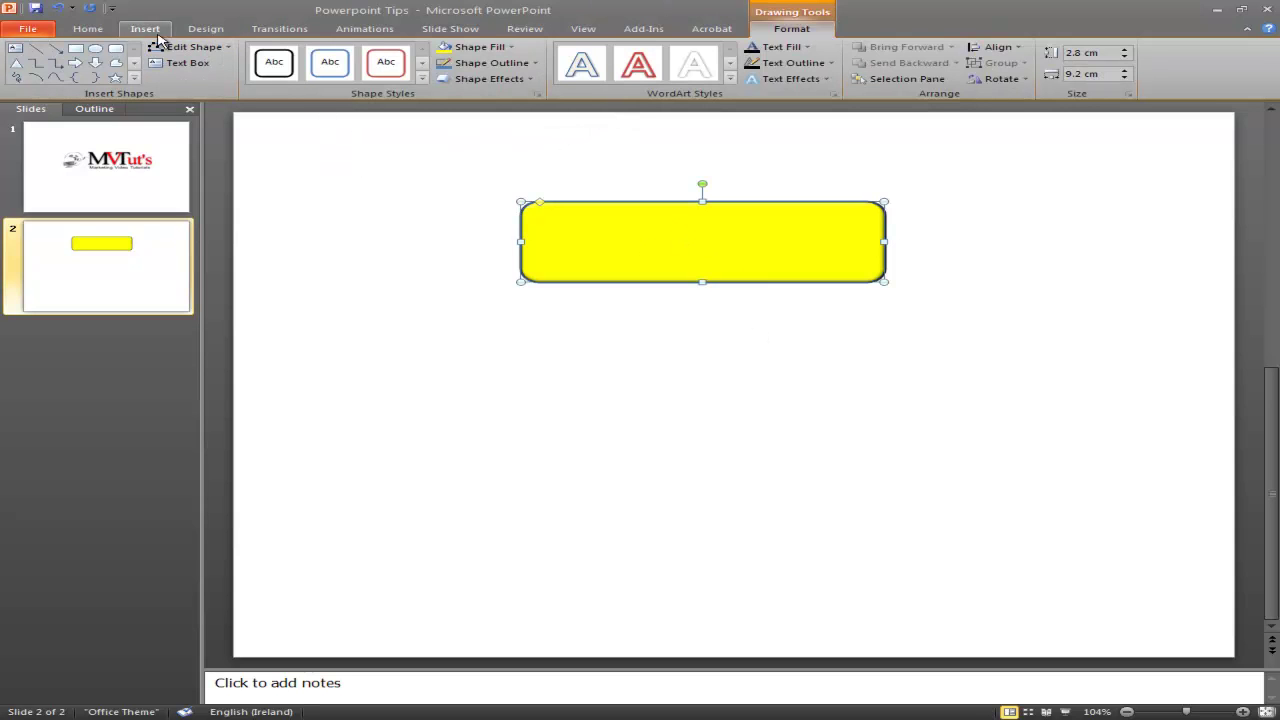
{"action": "left_click", "coordinate": [155, 30]}
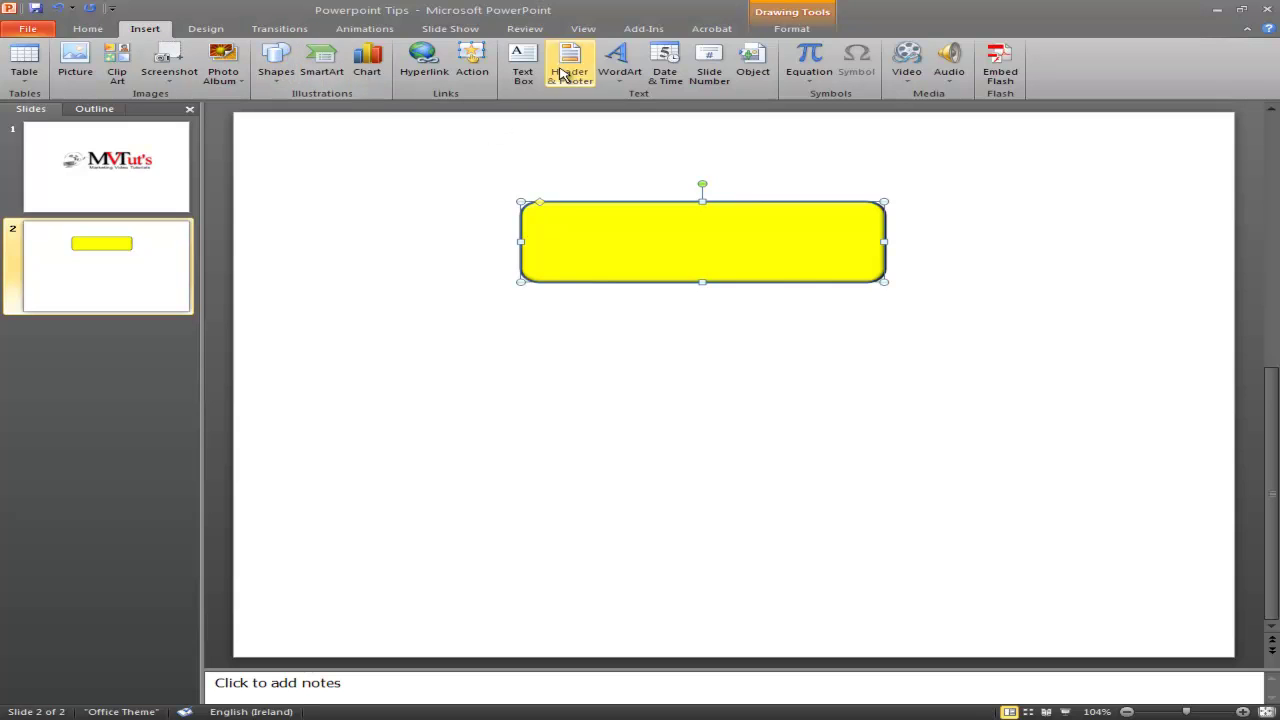
{"action": "left_click", "coordinate": [522, 62]}
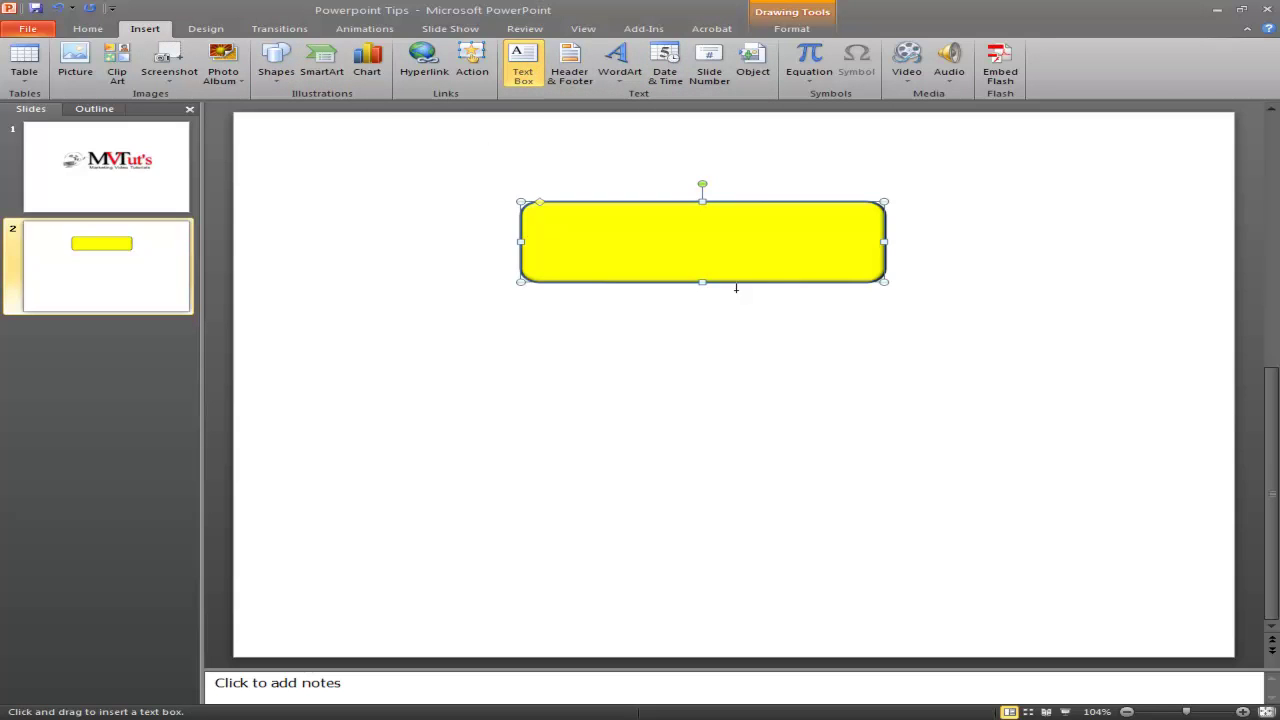
{"action": "left_click", "coordinate": [677, 240]}
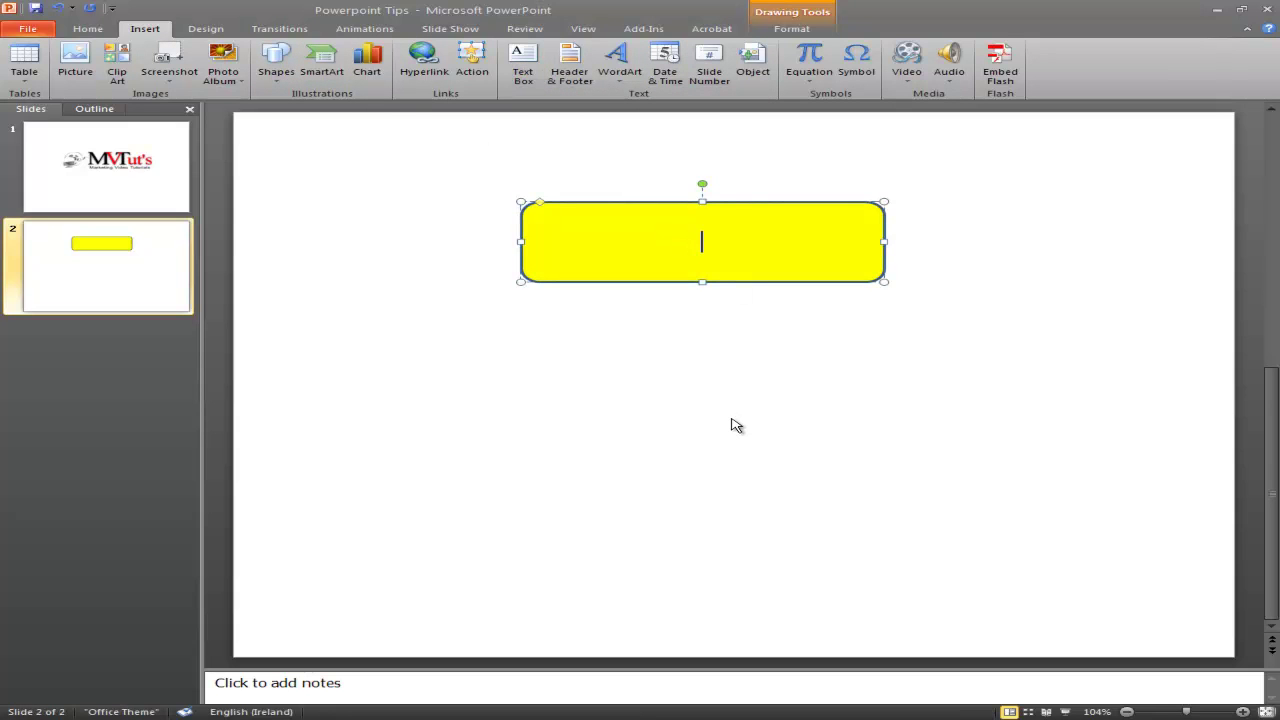
{"action": "type", "text": "Get Instant Access"}
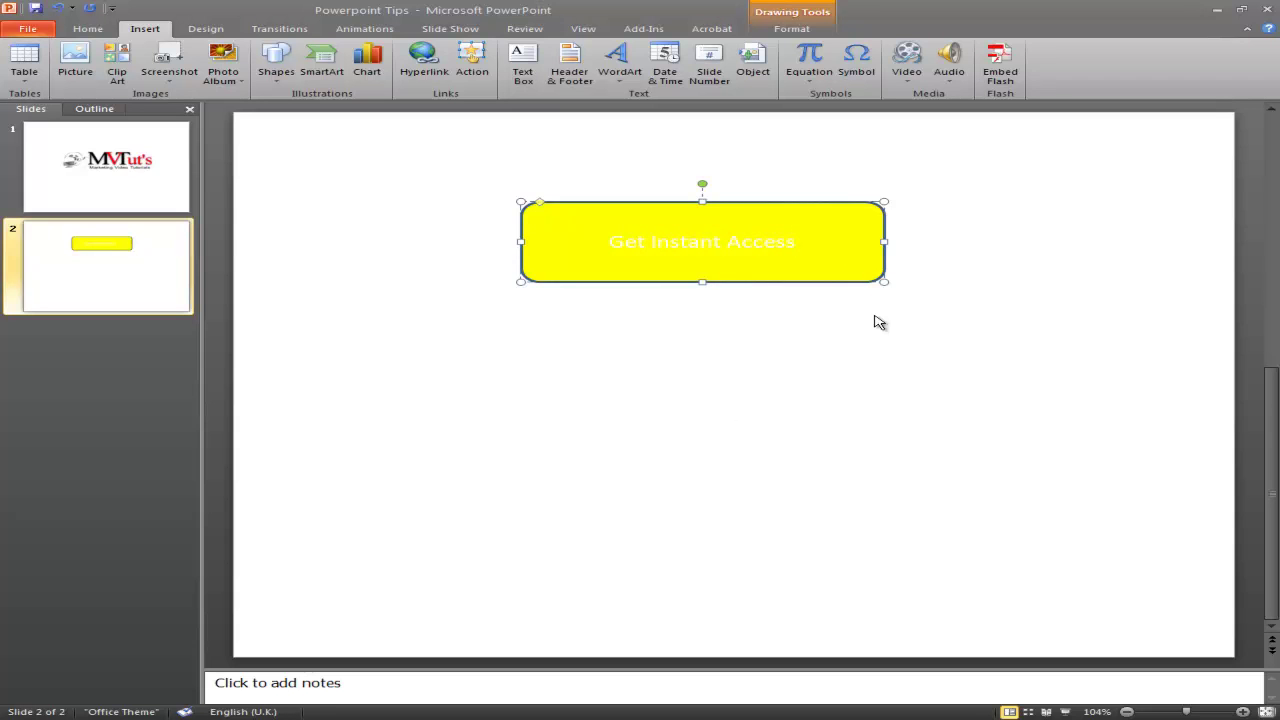
{"action": "left_click_drag", "start_coordinate": [796, 243], "coordinate": [574, 245]}
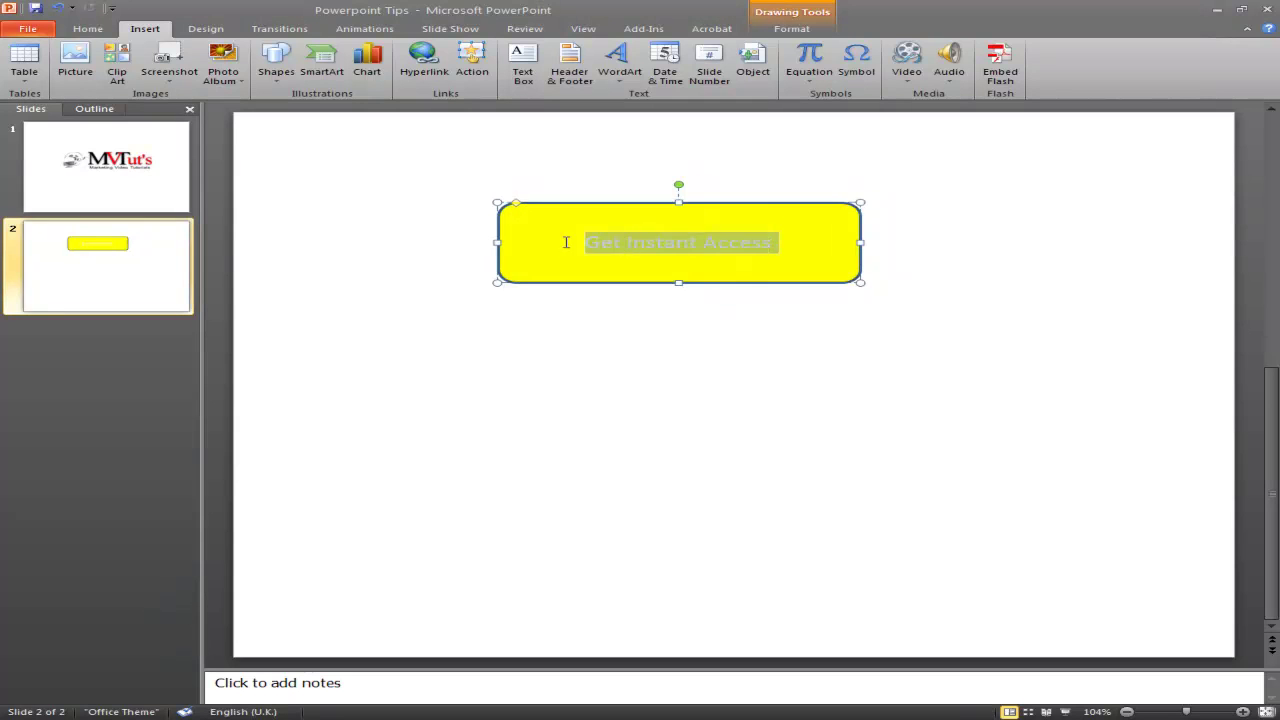
Set the 'Get Instant Access' text to 32 pt, then reselect it
{"action": "left_click", "coordinate": [88, 28]}
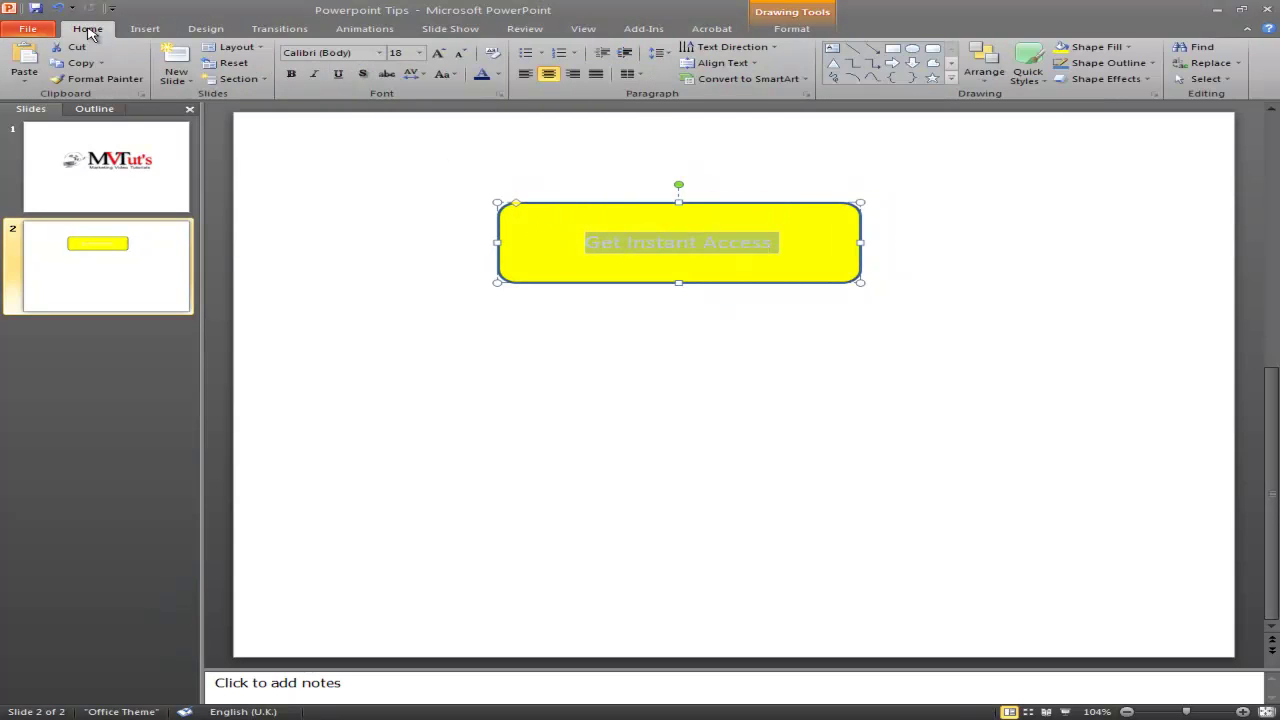
{"action": "left_click", "coordinate": [419, 52]}
{"action": "left_click", "coordinate": [397, 217]}
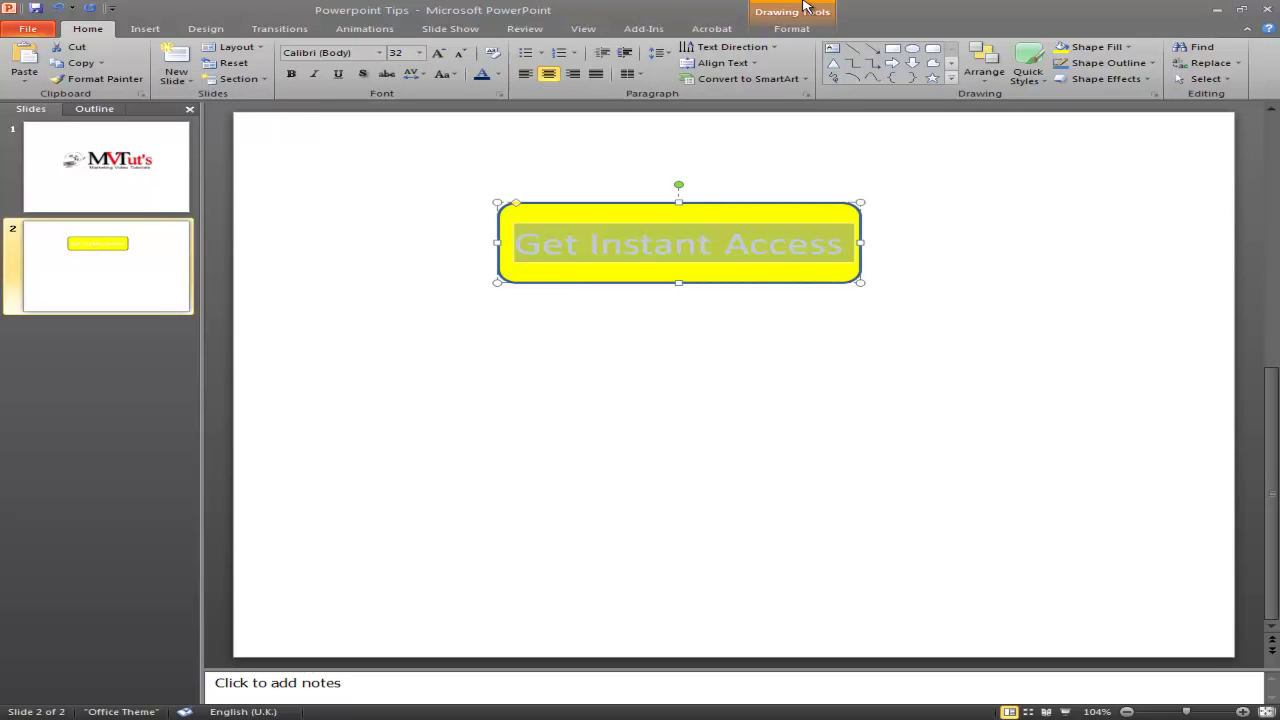
{"action": "left_click", "coordinate": [942, 326]}
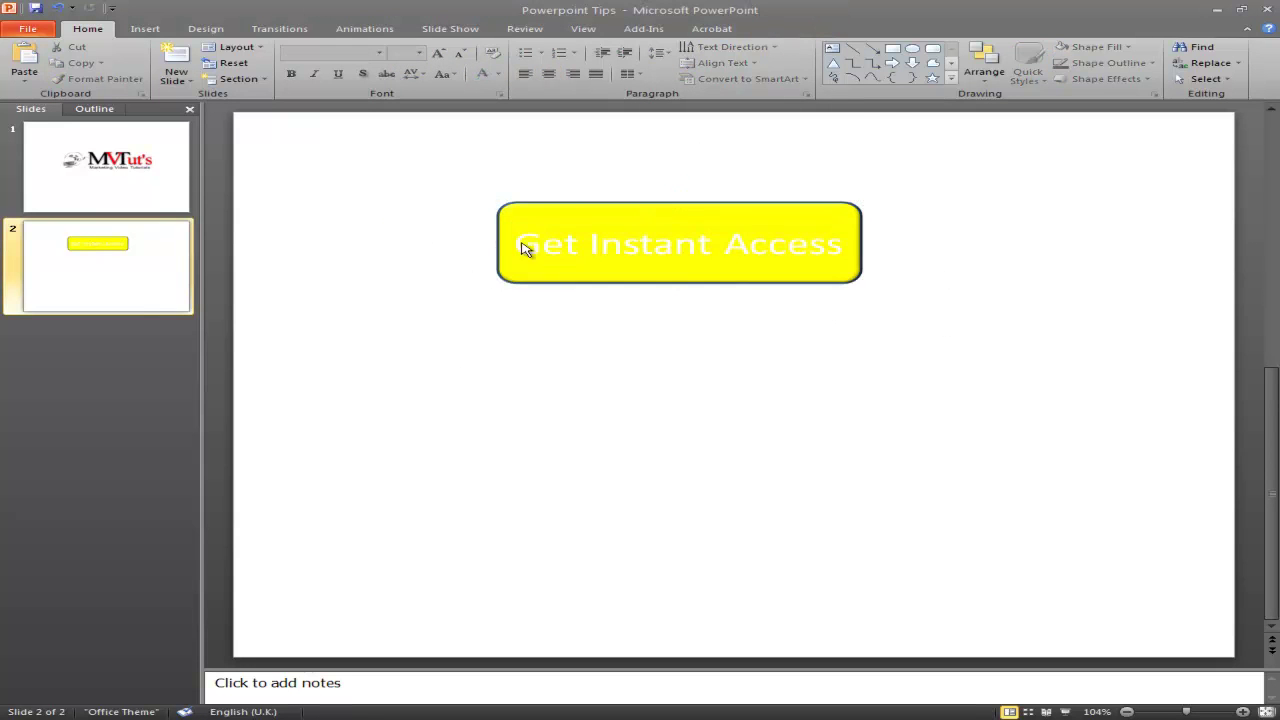
{"action": "left_click_drag", "start_coordinate": [837, 245], "coordinate": [522, 254]}
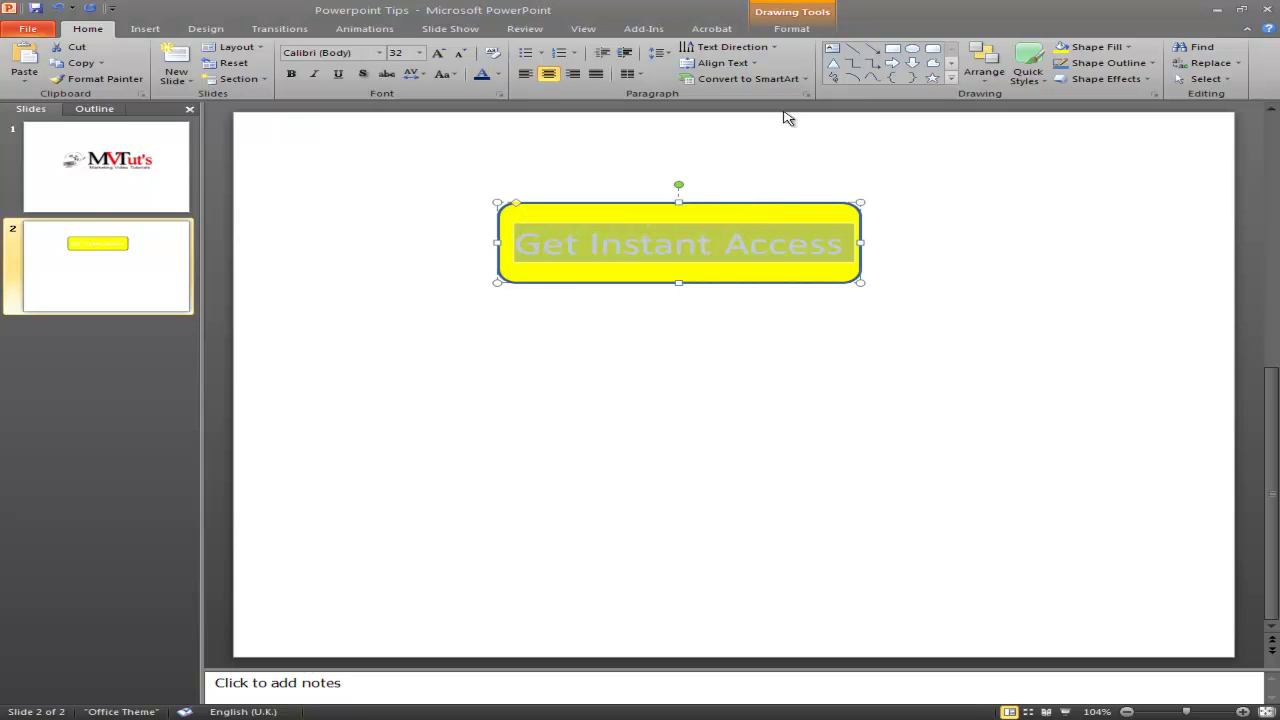
Apply the red matte-bevel WordArt style to the button text
{"action": "left_click", "coordinate": [791, 29]}
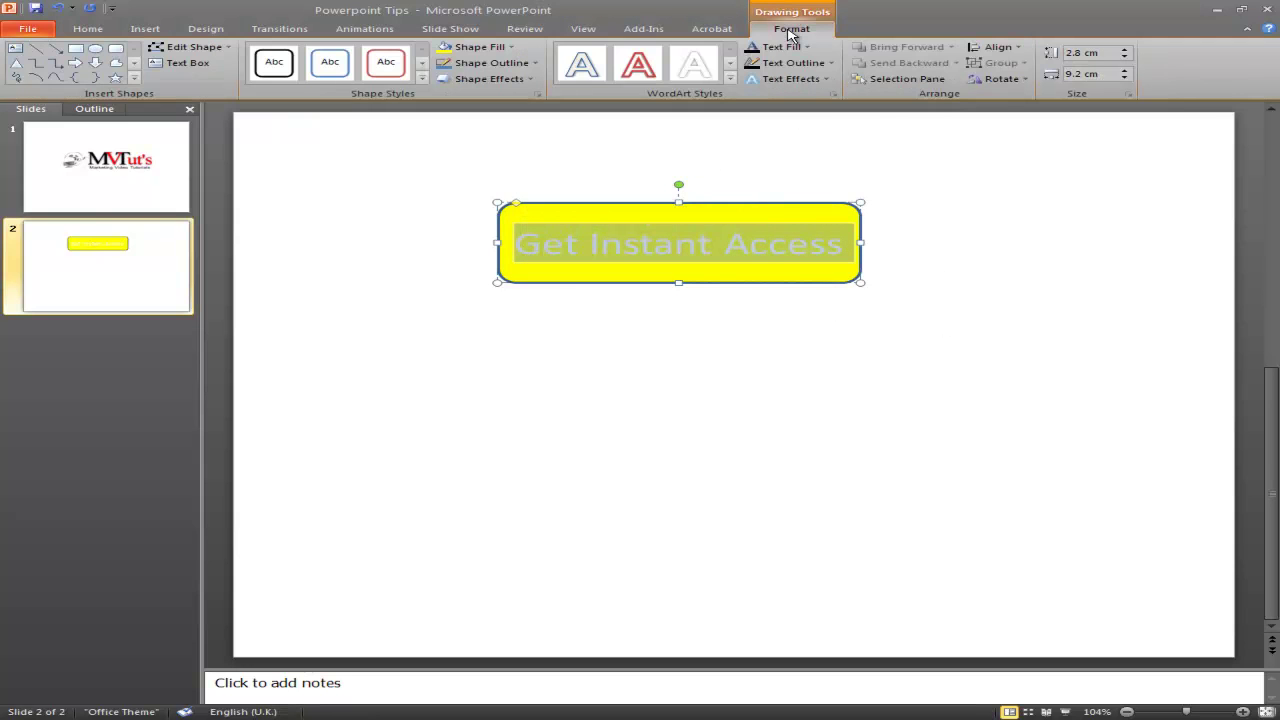
{"action": "left_click", "coordinate": [730, 80]}
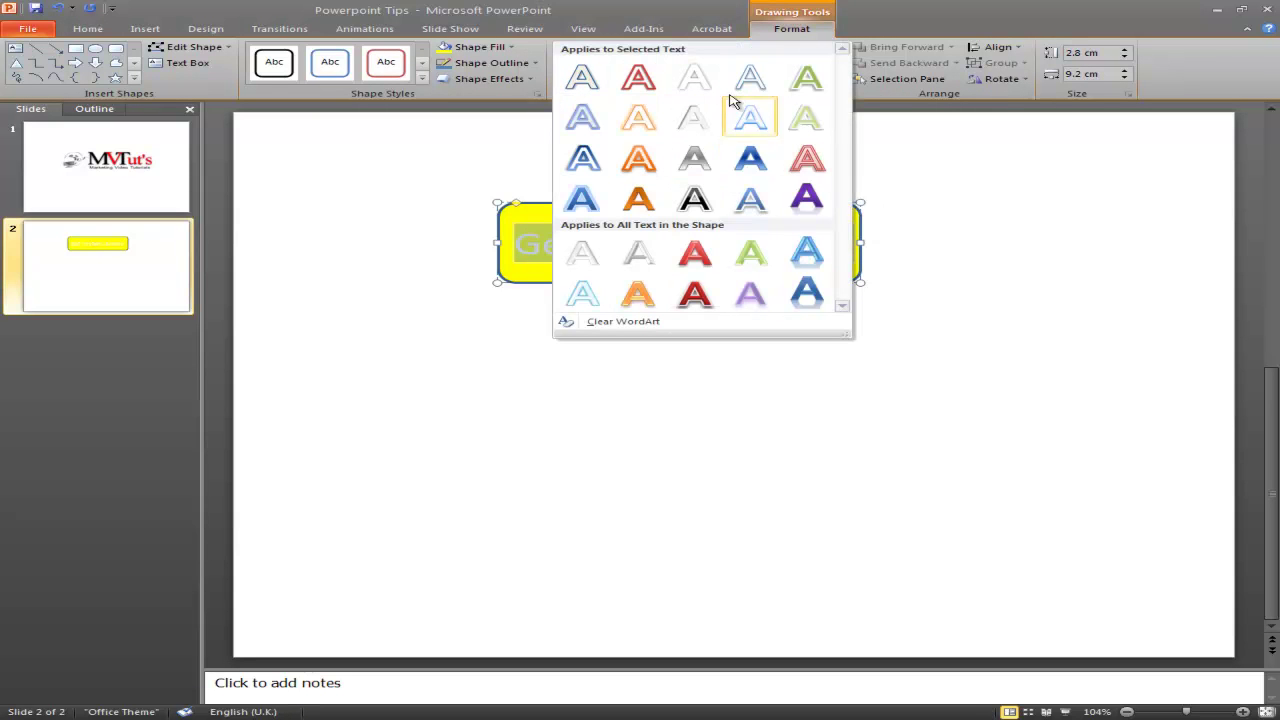
{"action": "left_click", "coordinate": [694, 295]}
{"action": "left_click", "coordinate": [906, 276]}
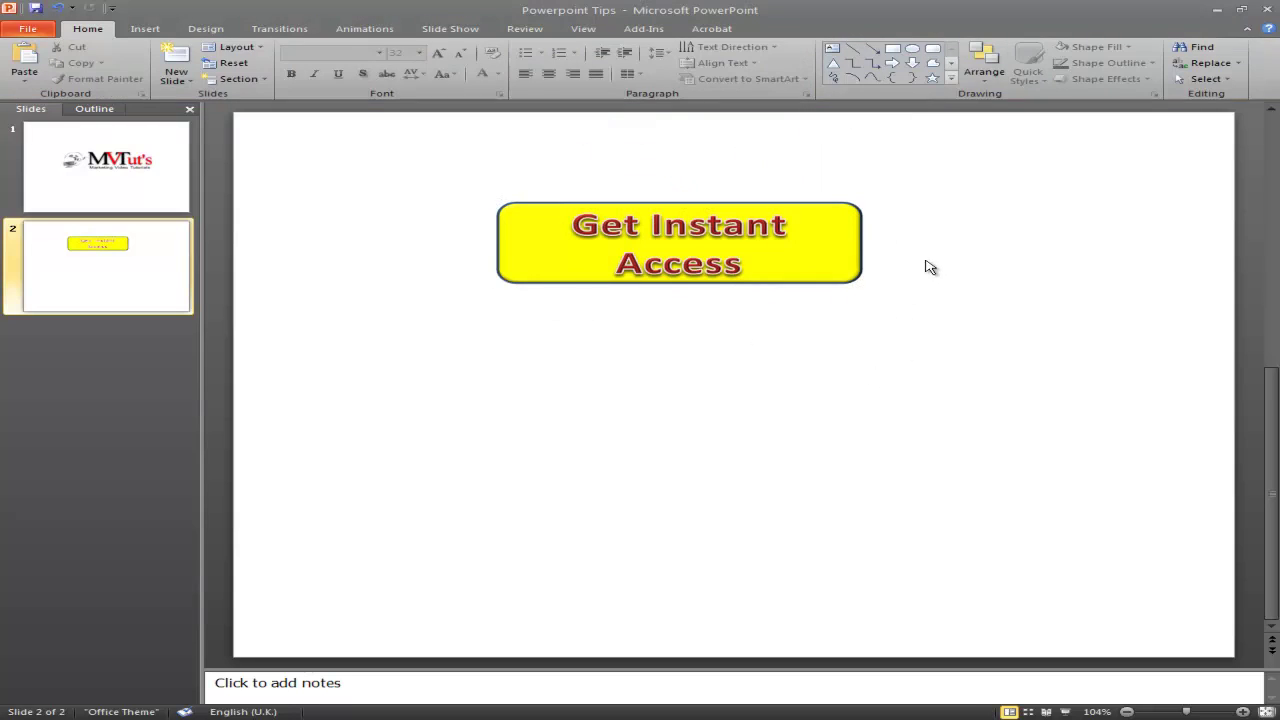
Widen the button to 10 cm so the text fits one line, then reselect it
{"action": "left_click", "coordinate": [874, 268]}
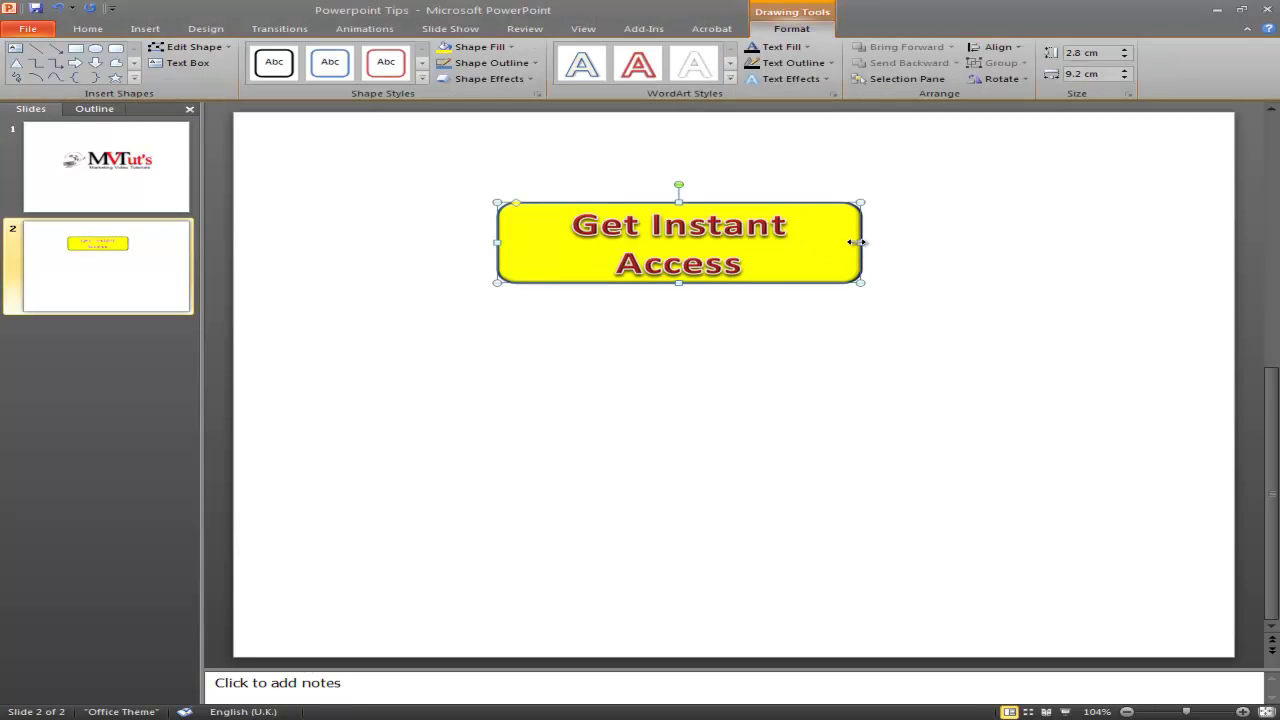
{"action": "left_click_drag", "start_coordinate": [861, 243], "coordinate": [893, 243]}
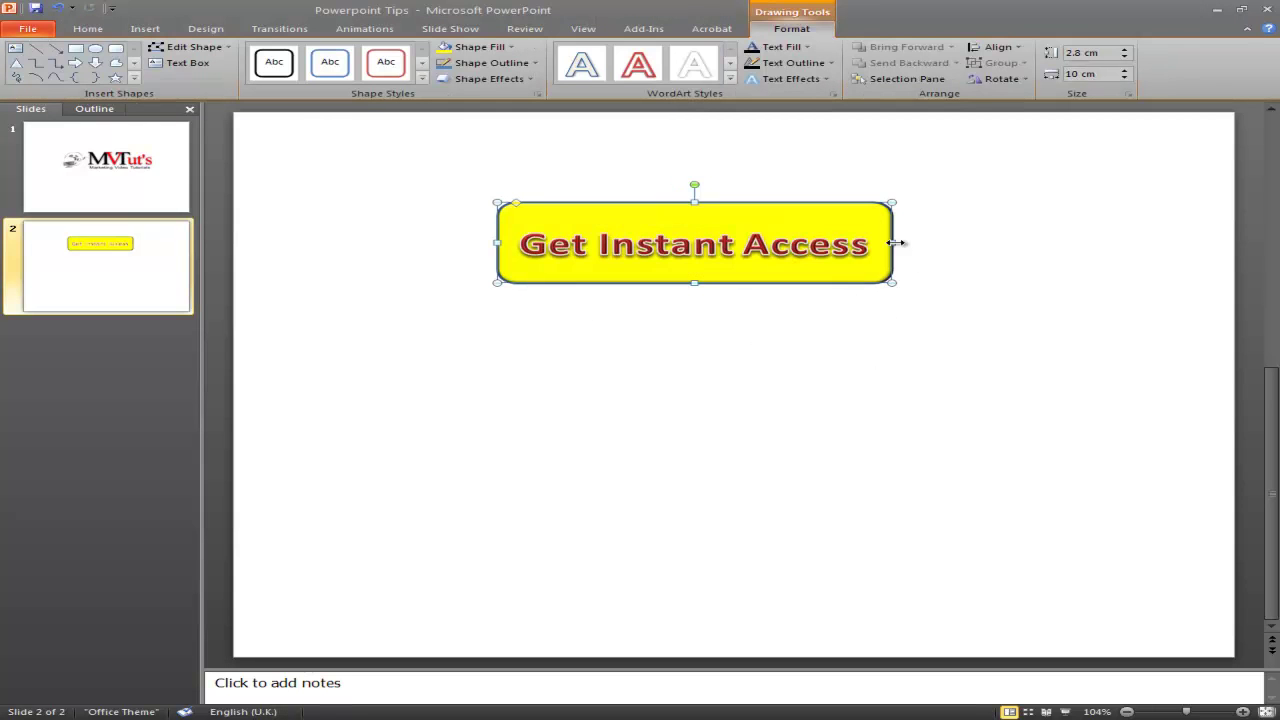
{"action": "left_click", "coordinate": [723, 366]}
{"action": "left_click", "coordinate": [689, 240]}
{"action": "left_click", "coordinate": [870, 255]}
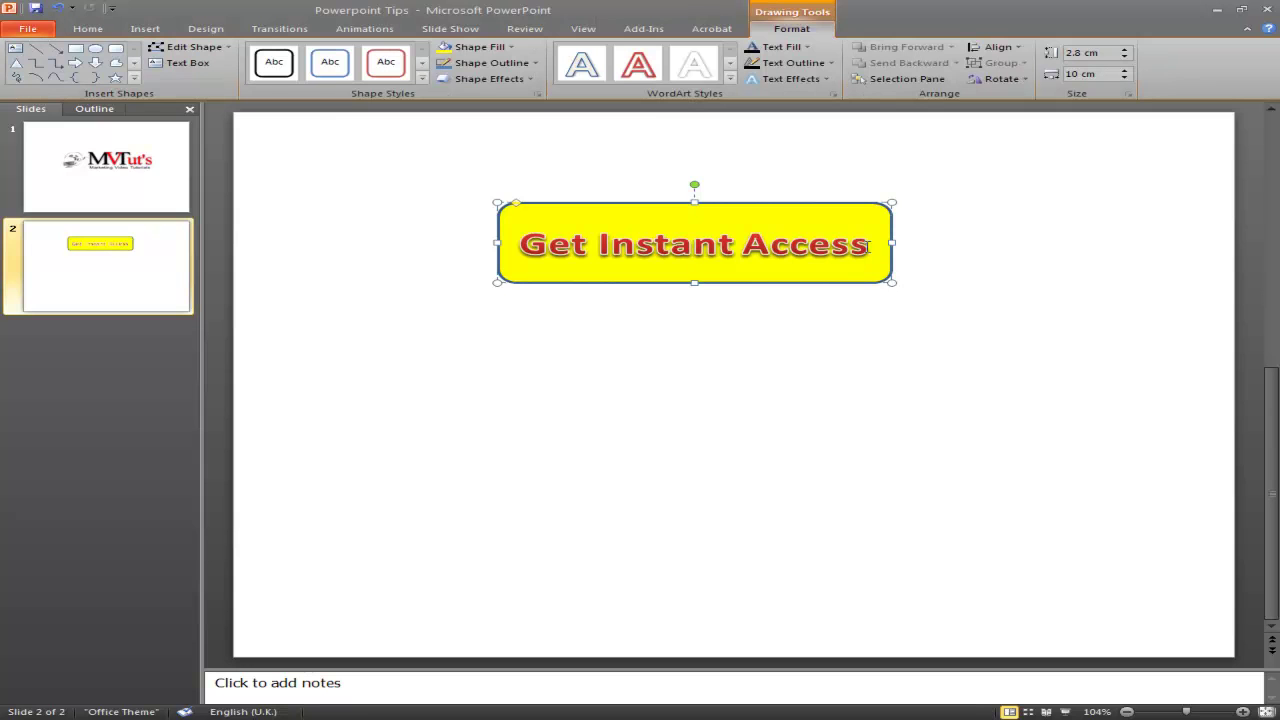
{"action": "left_click", "coordinate": [525, 245], "text": "shift"}
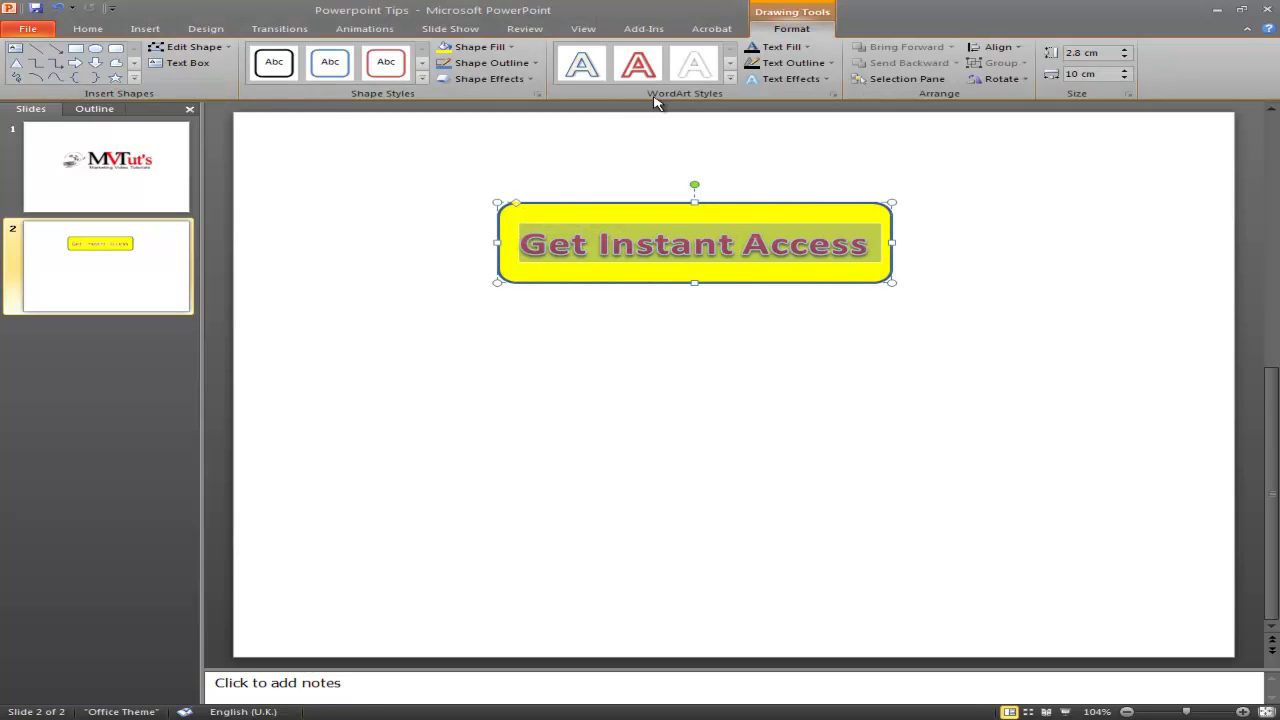
Change the 'Get Instant Access' font colour to Dark Blue
{"action": "left_click", "coordinate": [145, 33]}
{"action": "left_click", "coordinate": [88, 29]}
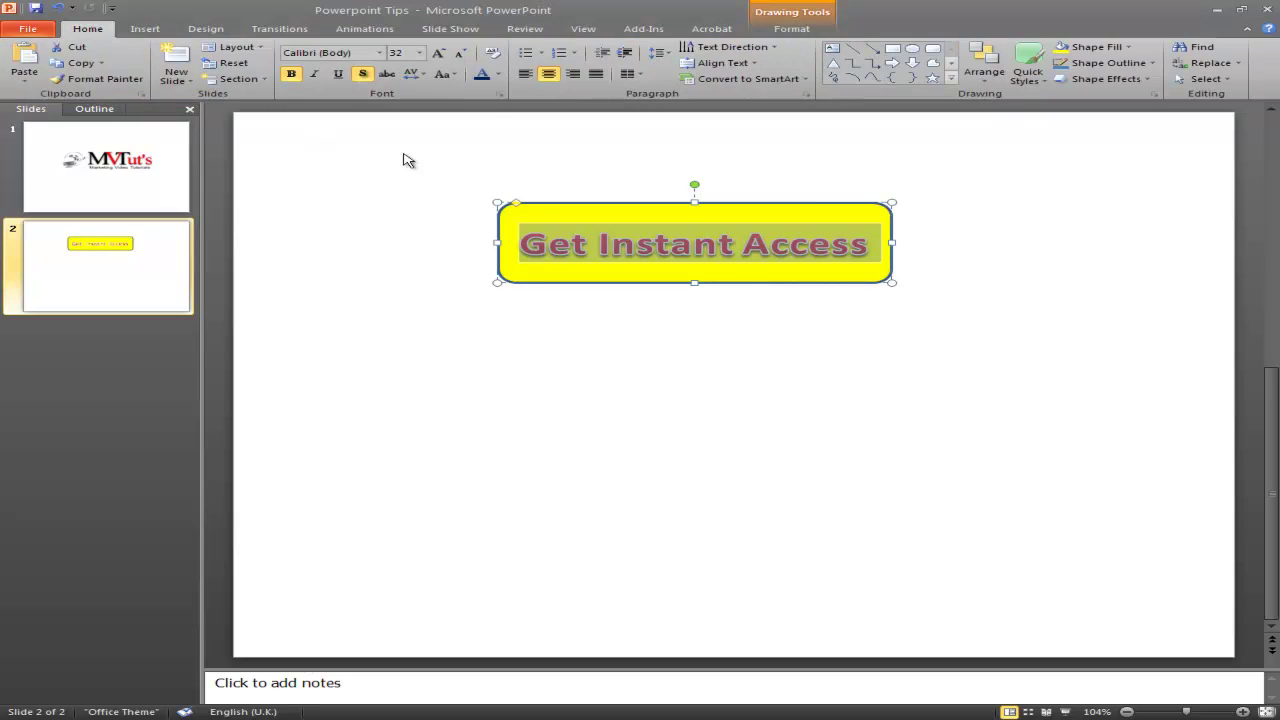
{"action": "left_click", "coordinate": [497, 76]}
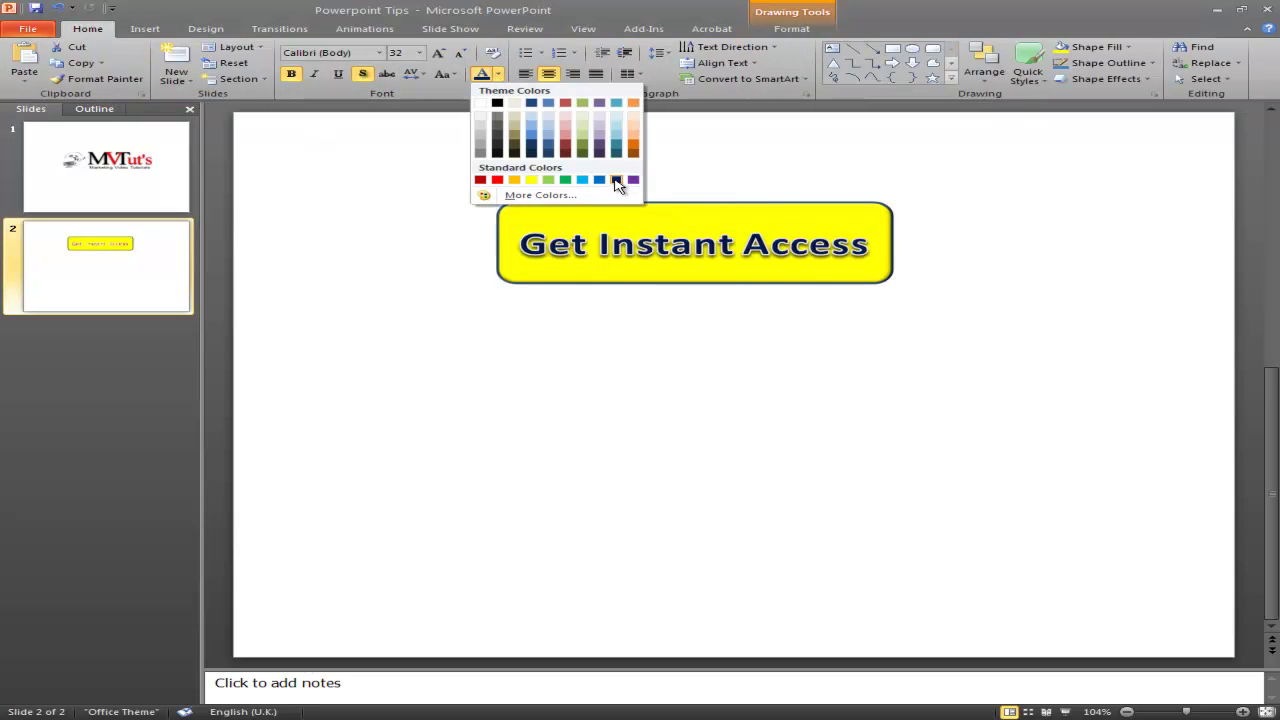
{"action": "left_click", "coordinate": [616, 180]}
{"action": "left_click", "coordinate": [843, 385]}
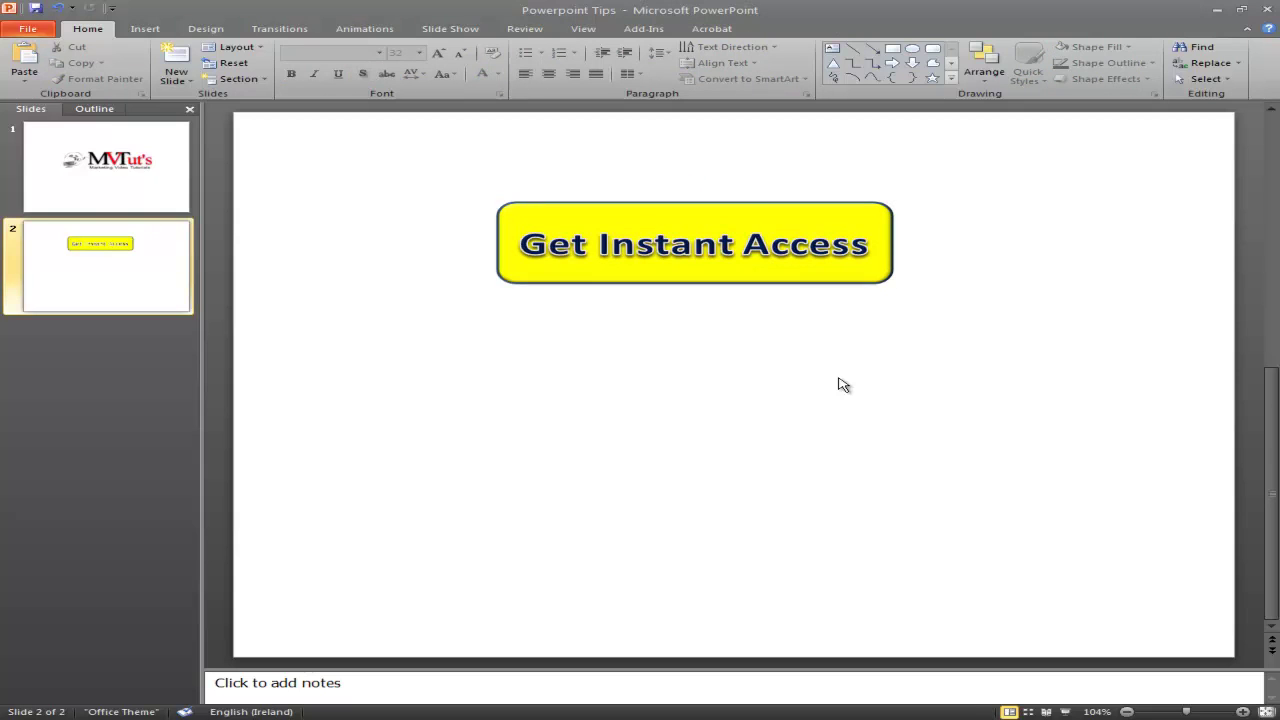
Move the button up near the top of the slide
{"action": "left_click_drag", "start_coordinate": [505, 212], "coordinate": [510, 155]}
{"action": "left_click", "coordinate": [740, 283]}
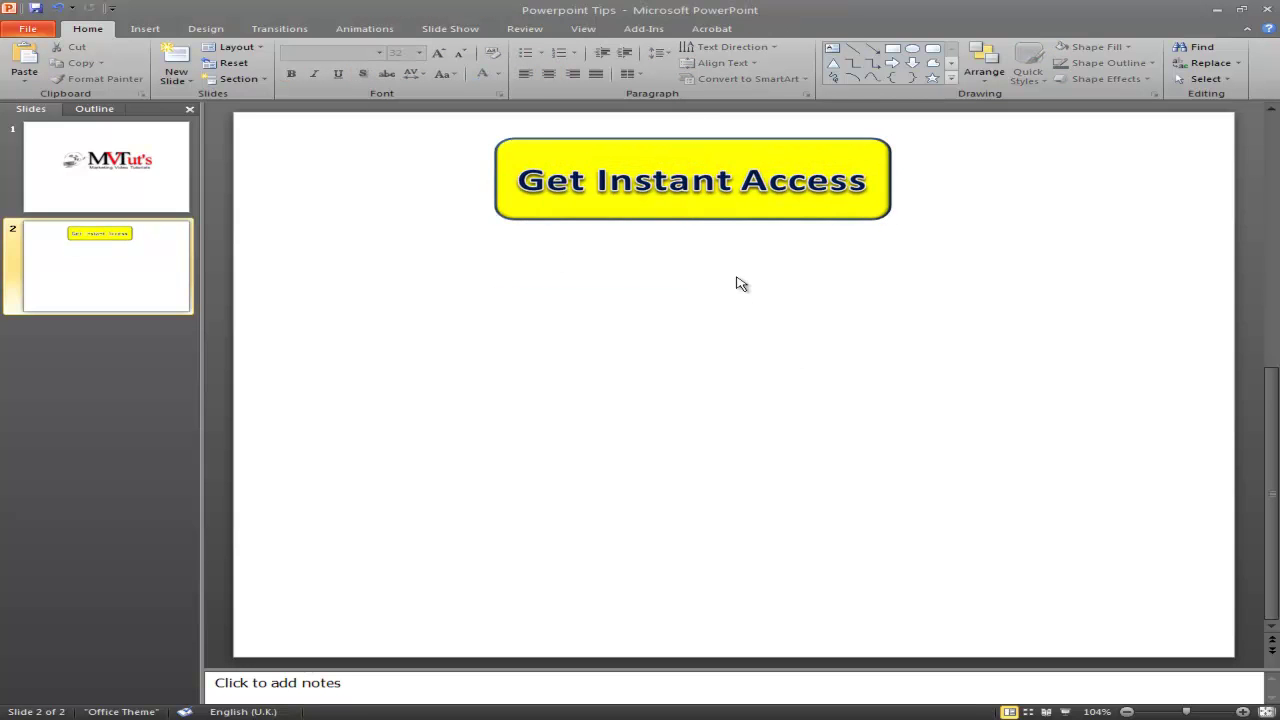
{"action": "left_click", "coordinate": [633, 193]}
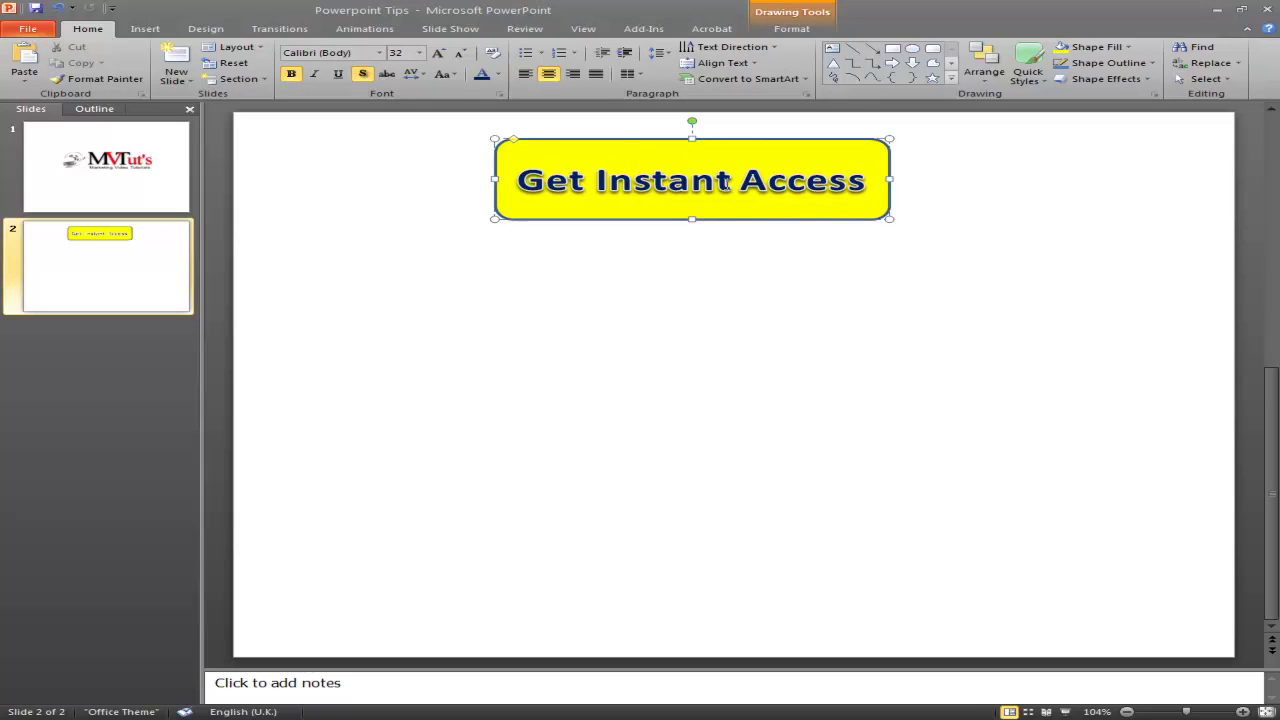
Draw a small right arrow left of the button, then delete it
{"action": "left_click", "coordinate": [146, 32]}
{"action": "left_click", "coordinate": [277, 62]}
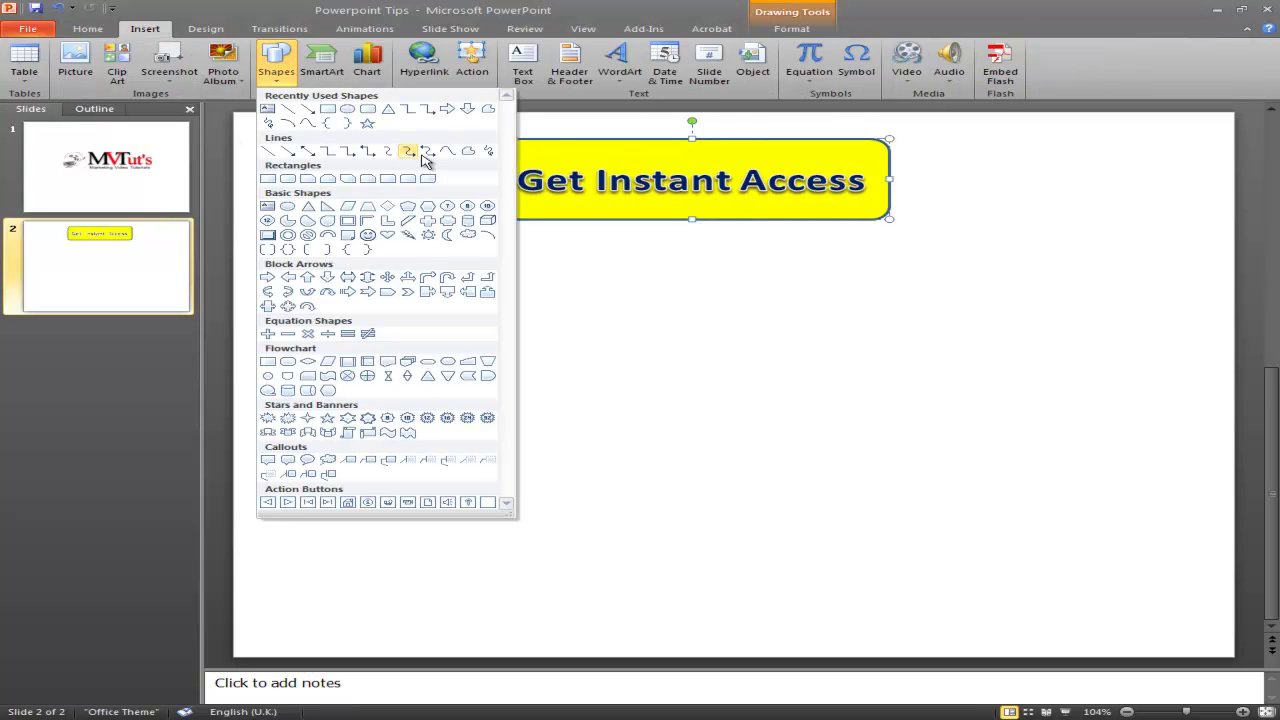
{"action": "left_click", "coordinate": [270, 279]}
{"action": "left_click_drag", "start_coordinate": [563, 144], "coordinate": [424, 193]}
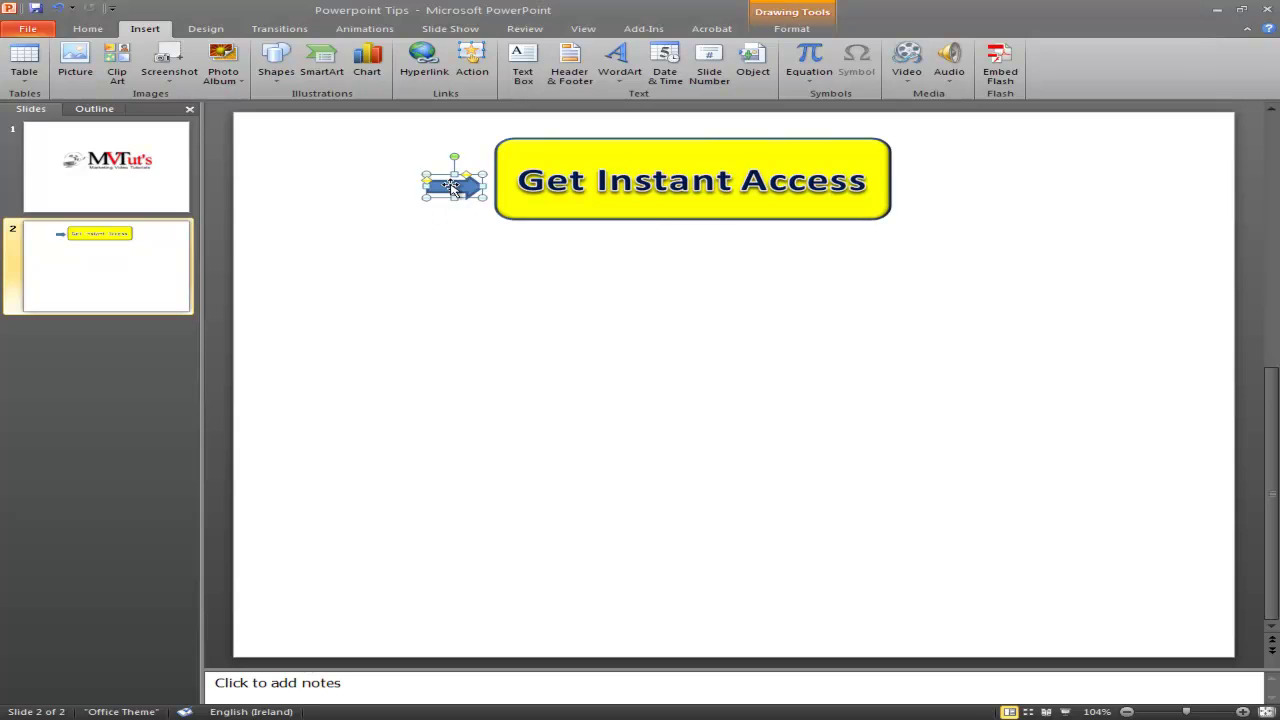
{"action": "key", "text": "Delete"}
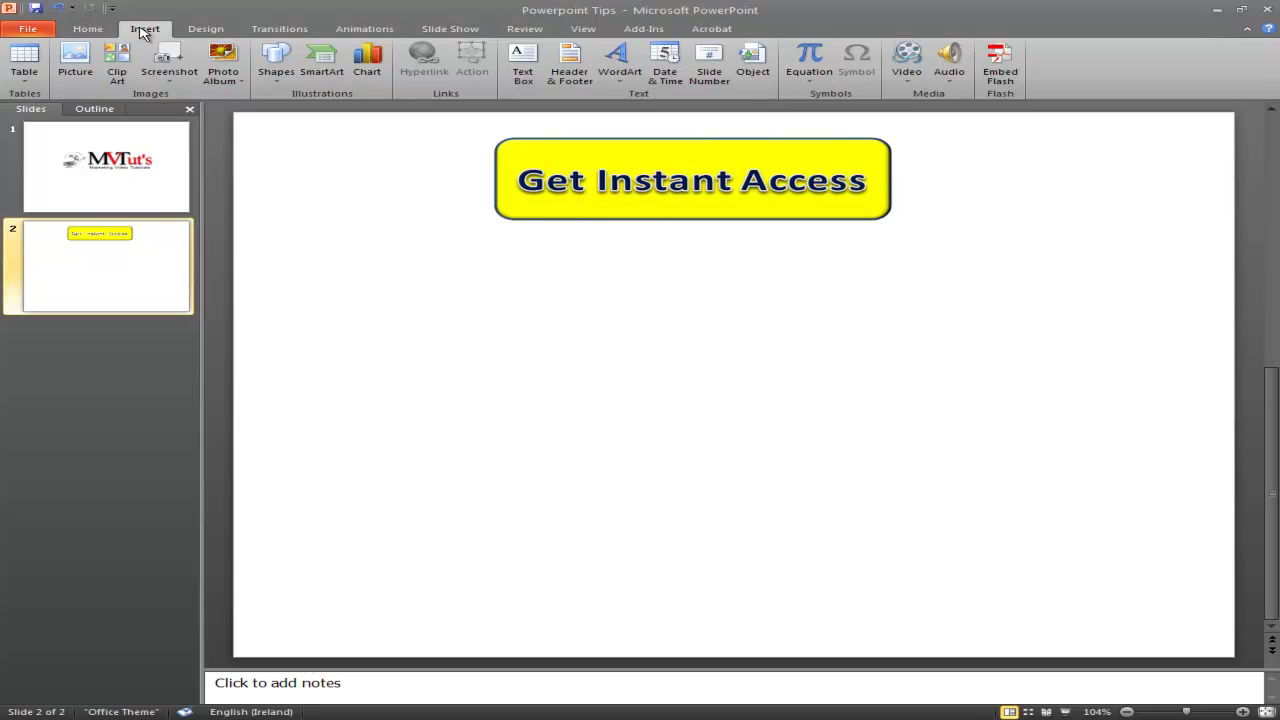
Draw a large rounded rectangle below the Get Instant Access button
{"action": "left_click", "coordinate": [277, 58]}
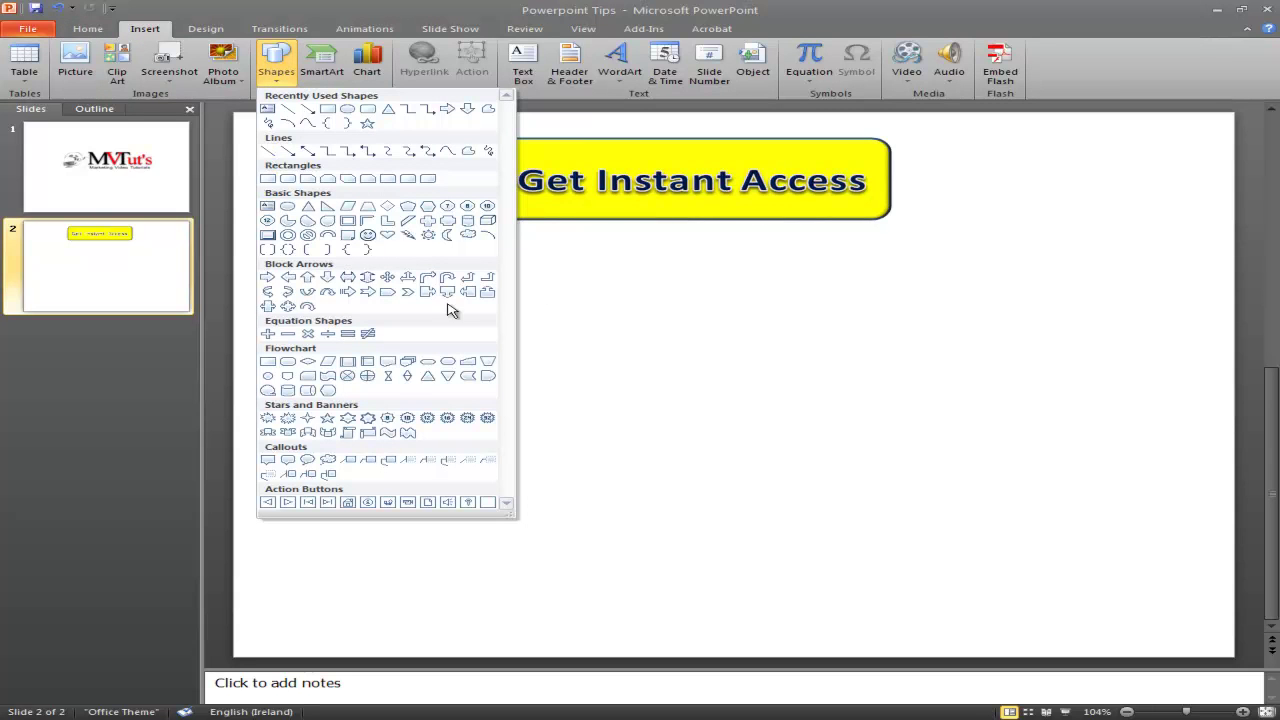
{"action": "left_click", "coordinate": [288, 180]}
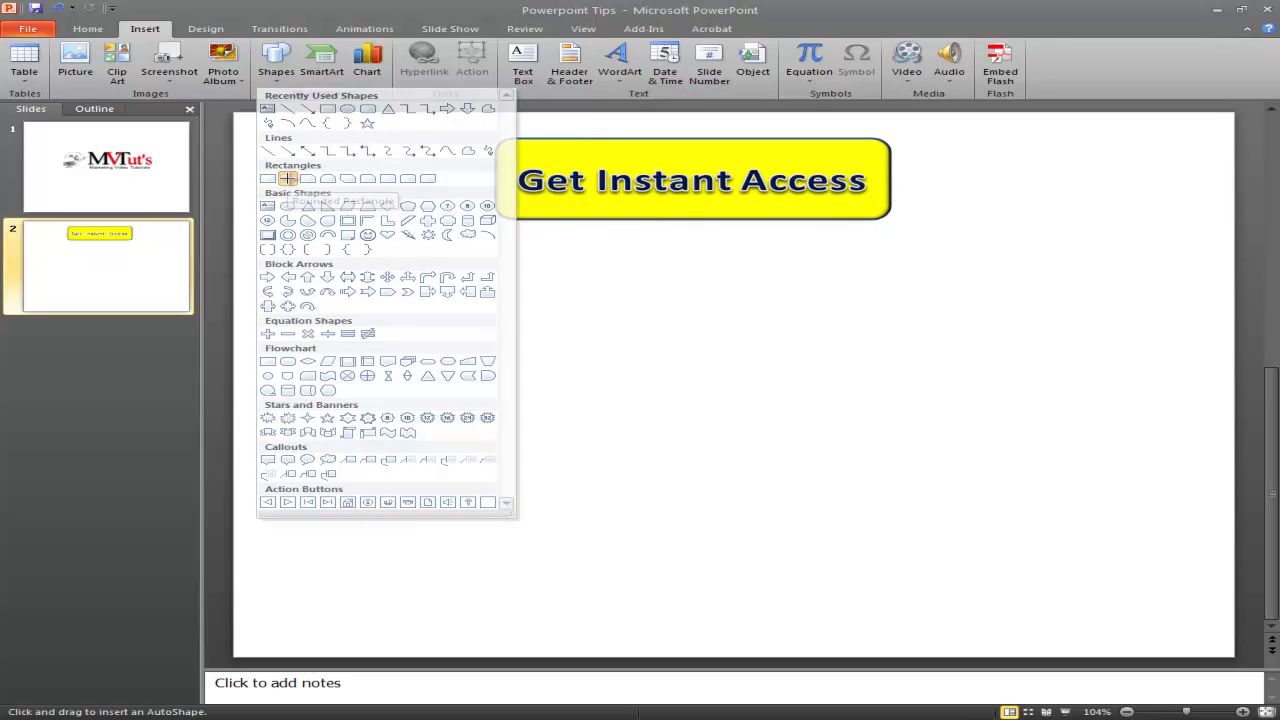
{"action": "left_click_drag", "start_coordinate": [487, 263], "coordinate": [1080, 543]}
{"action": "left_click_drag", "start_coordinate": [1106, 558], "coordinate": [1105, 561]}
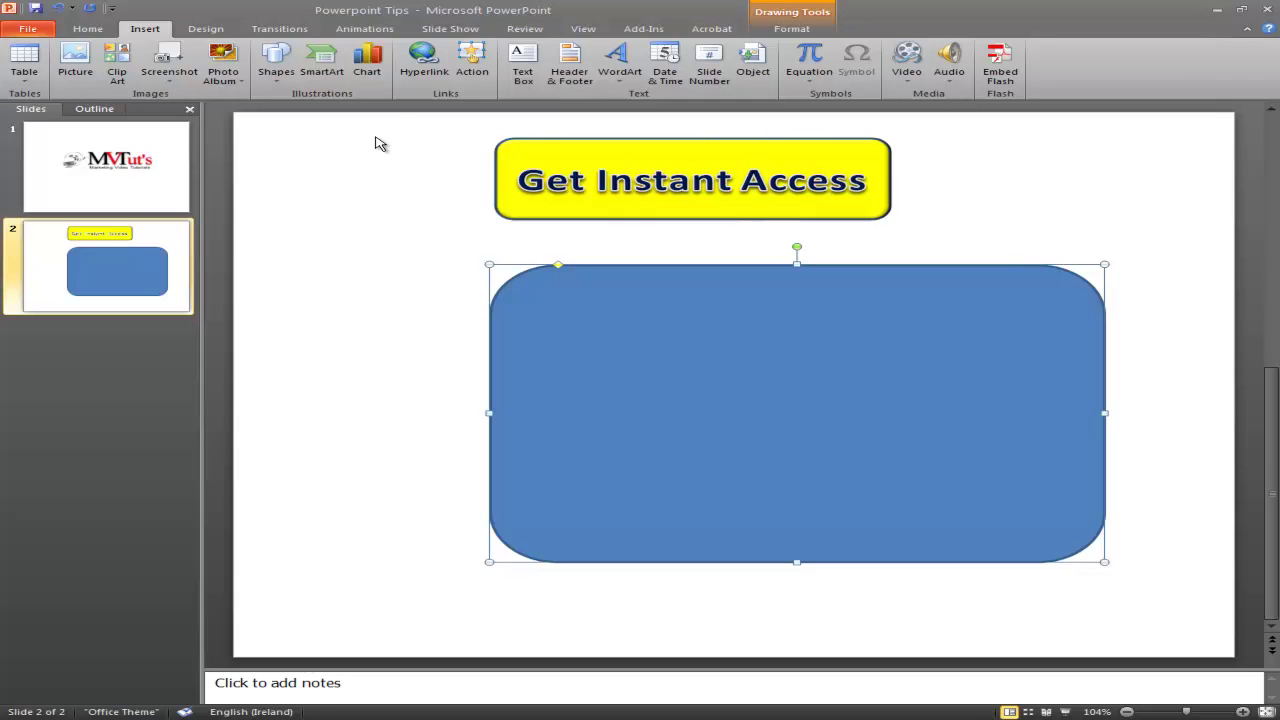
Apply the Intense Effect Red shape style to the rectangle
{"action": "left_click", "coordinate": [786, 30]}
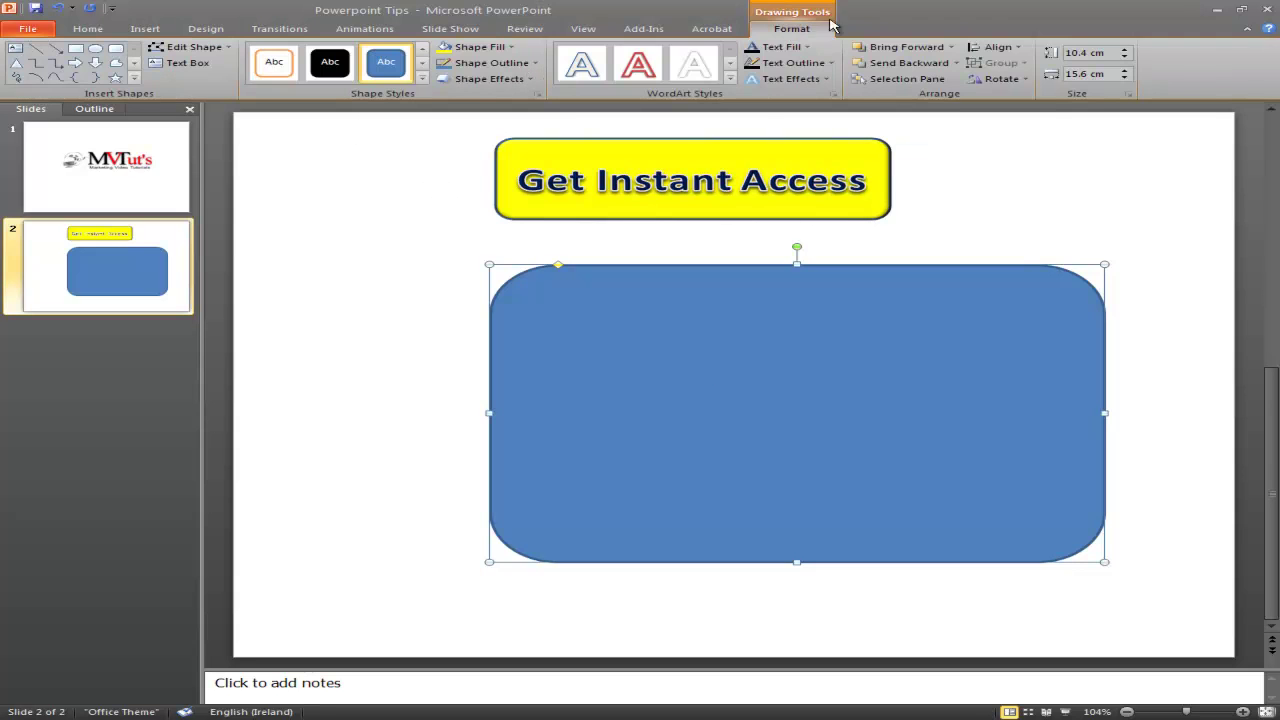
{"action": "left_click", "coordinate": [421, 79]}
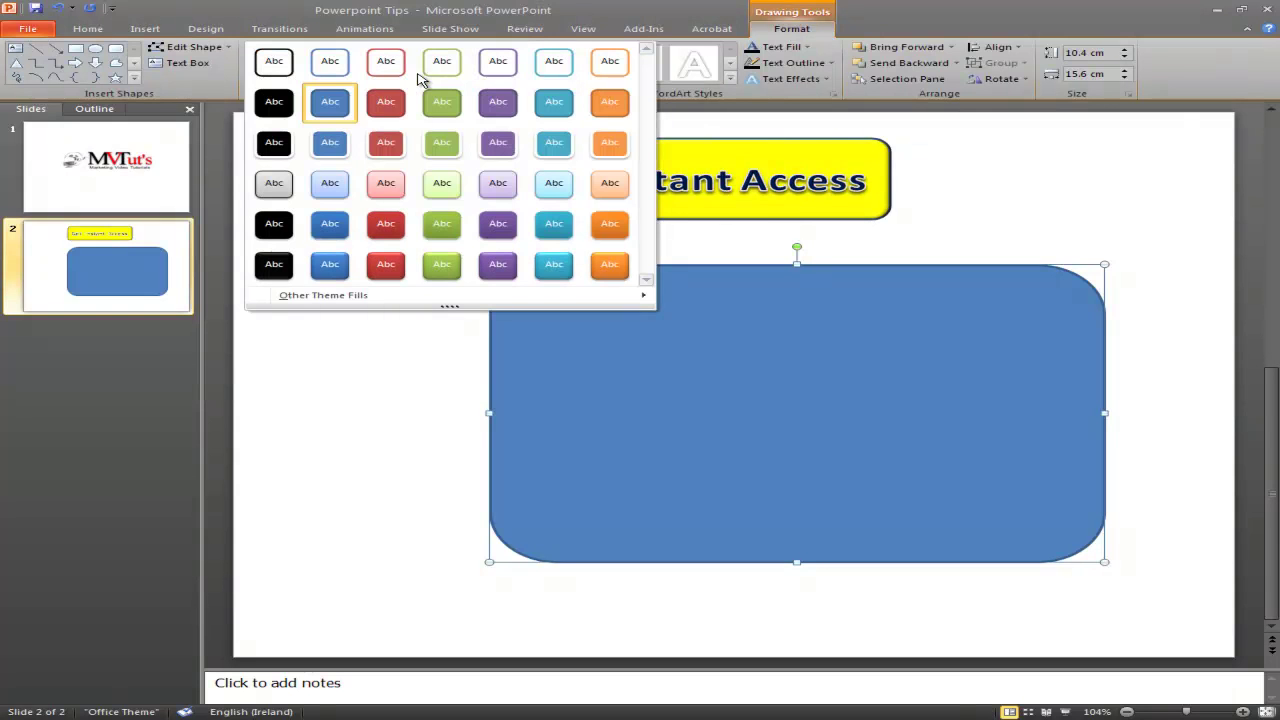
{"action": "left_click", "coordinate": [386, 265]}
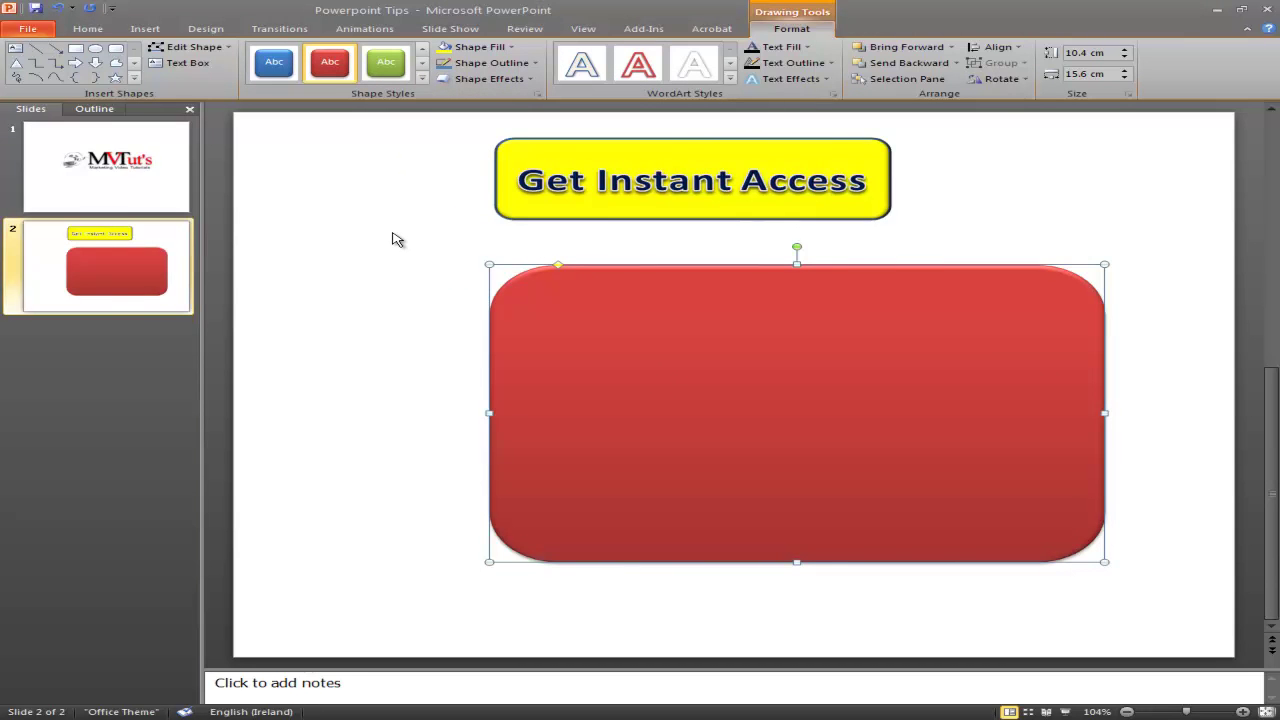
Start a text box inside the red rectangle
{"action": "left_click", "coordinate": [80, 30]}
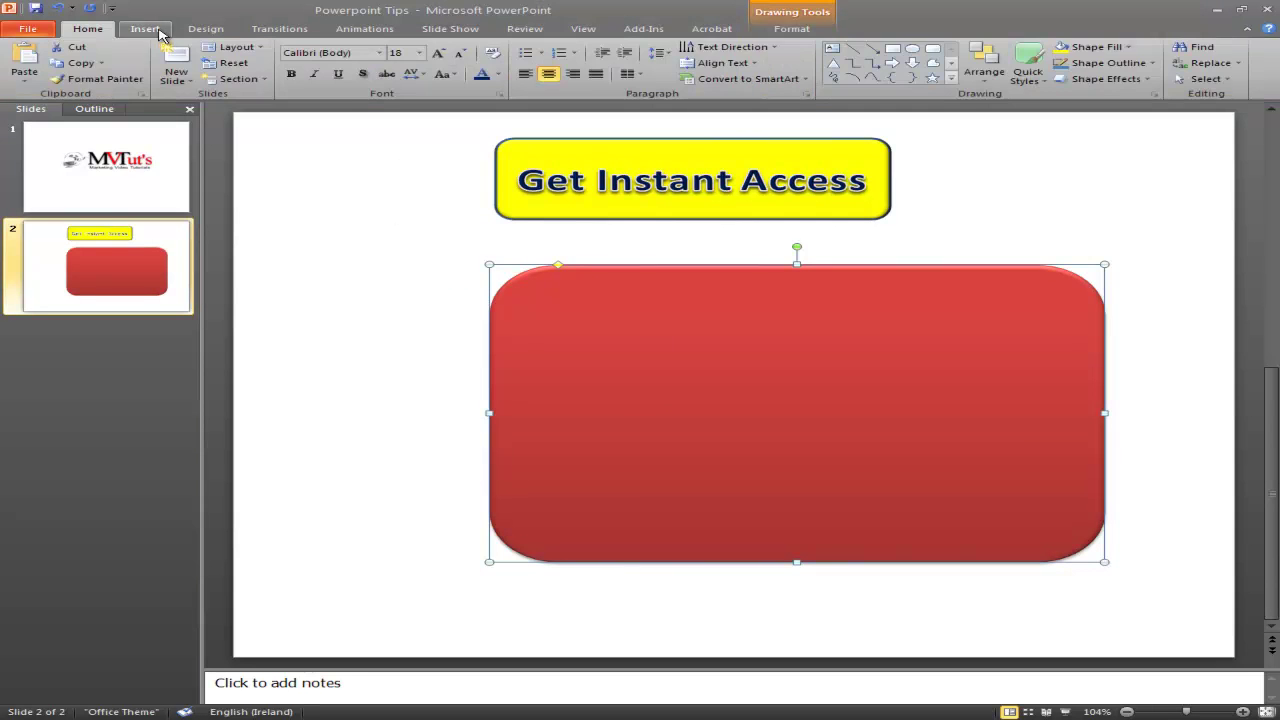
{"action": "scroll", "coordinate": [80, 30], "scroll_direction": "down", "scroll_amount": 1}
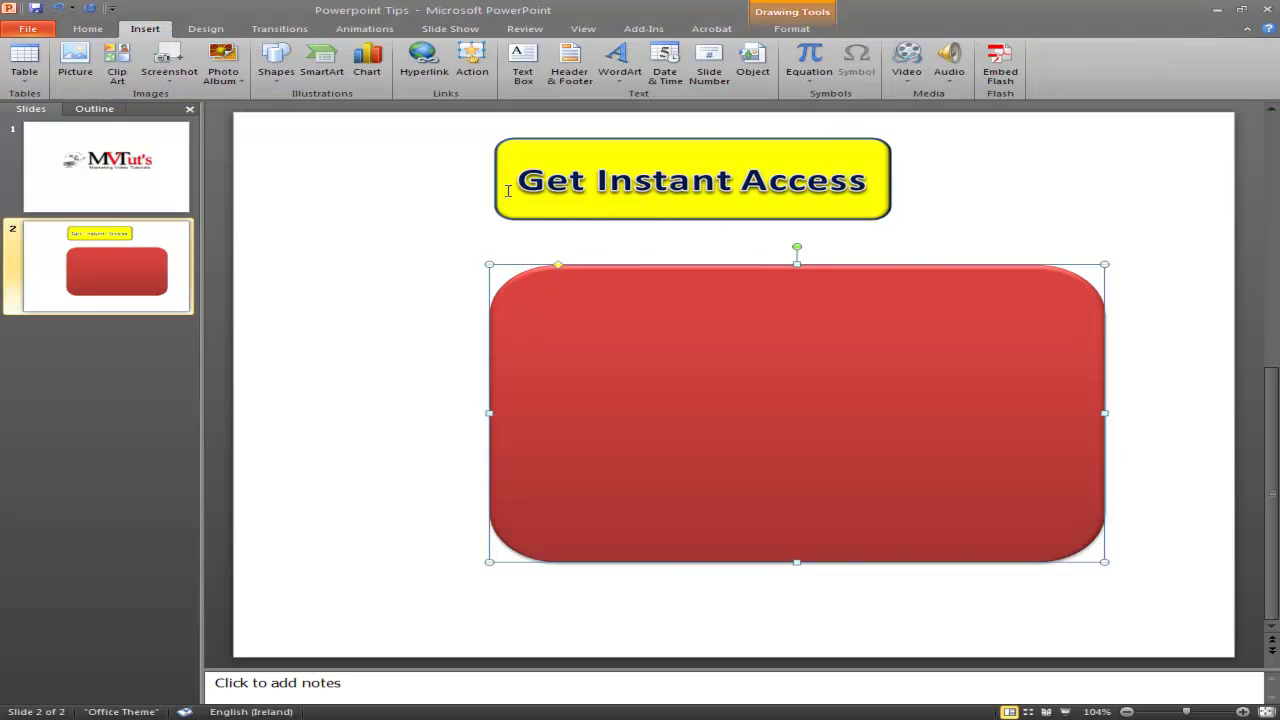
{"action": "left_click", "coordinate": [527, 70]}
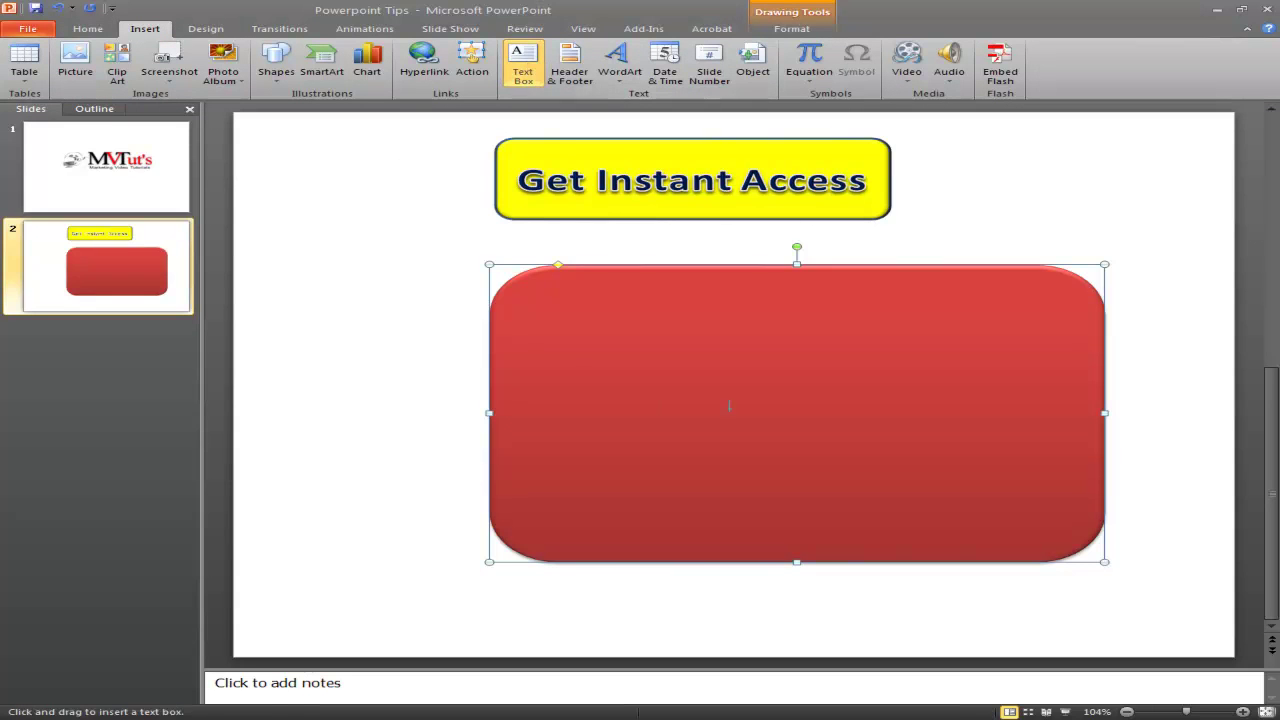
{"action": "left_click", "coordinate": [803, 390]}
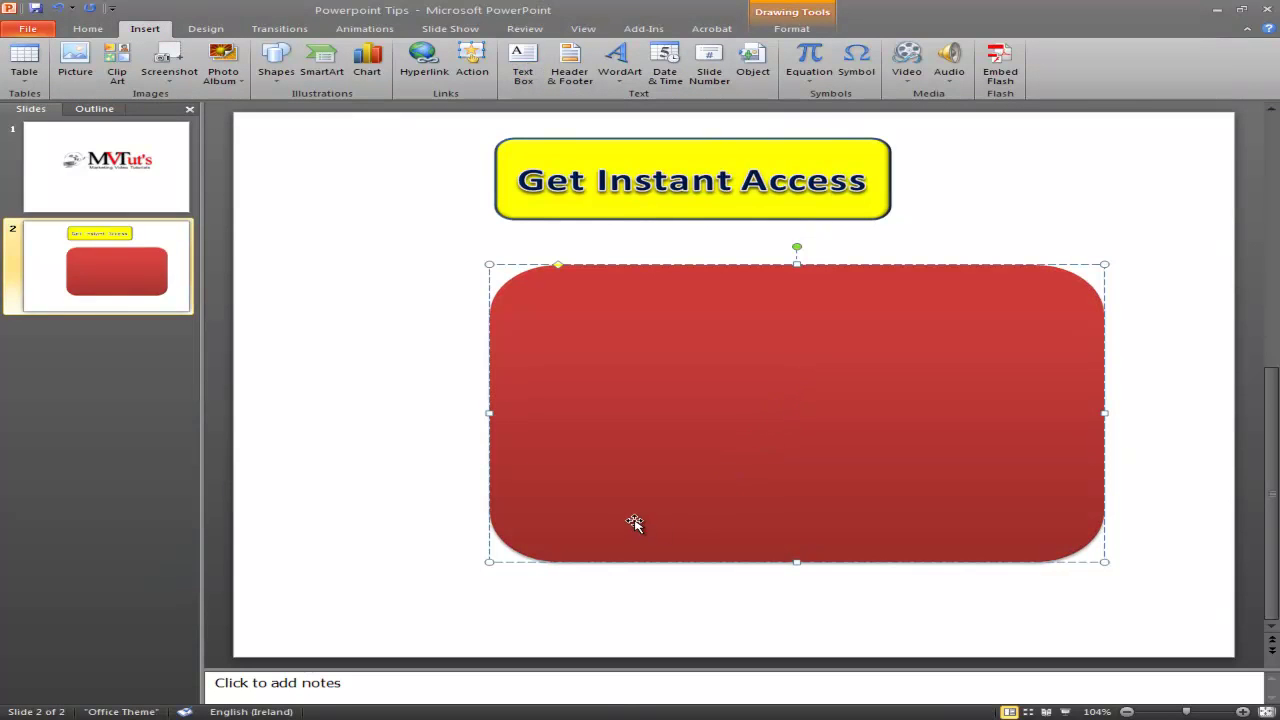
Copy the selected paragraphs after the three-skills list in Word, then minimise Word
{"action": "key", "text": "alt+Tab"}
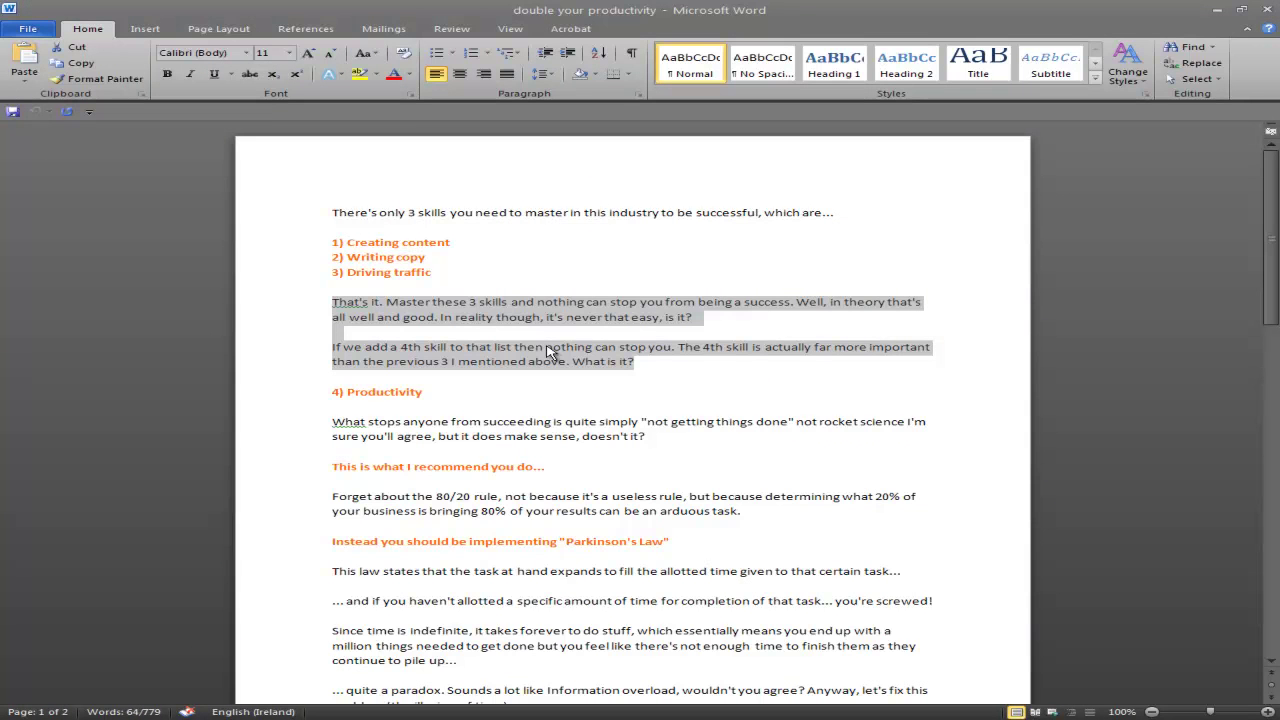
{"action": "right_click", "coordinate": [495, 312]}
{"action": "left_click", "coordinate": [572, 340]}
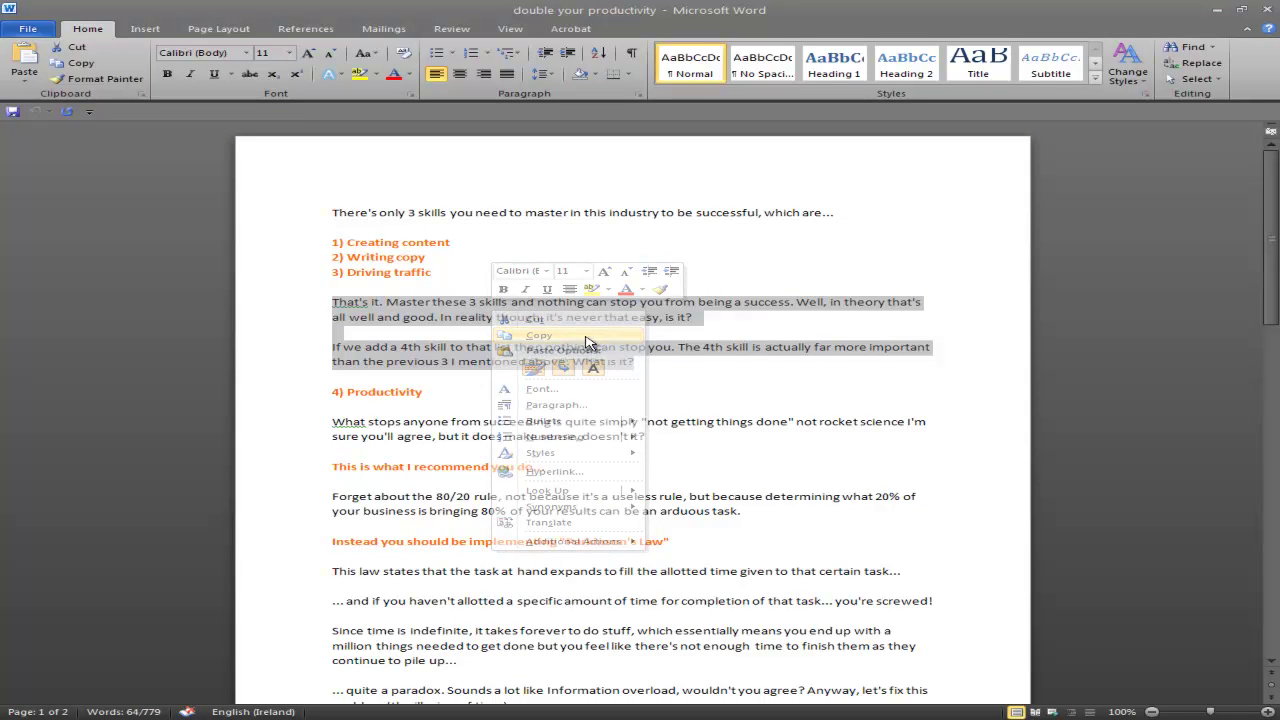
{"action": "left_click", "coordinate": [1216, 12]}
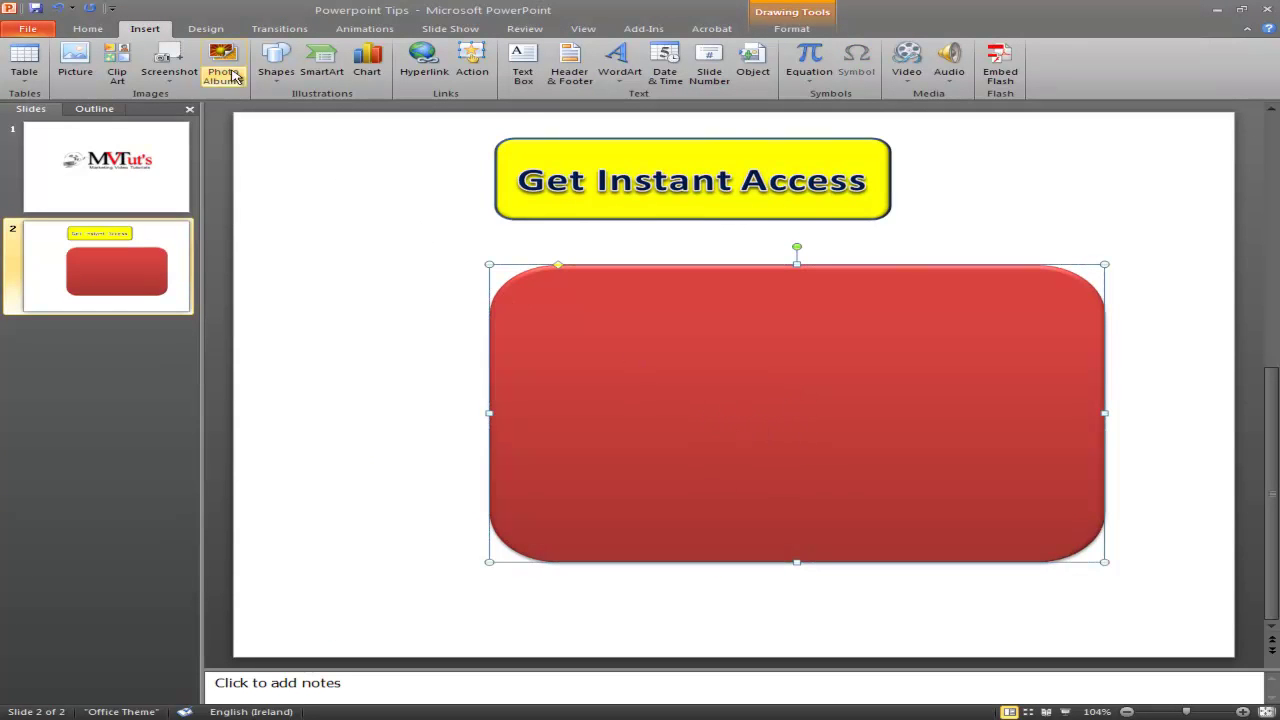
Paste the copied paragraphs into the red box and shorten it from its top edge
{"action": "left_click", "coordinate": [276, 62]}
{"action": "left_click", "coordinate": [276, 62]}
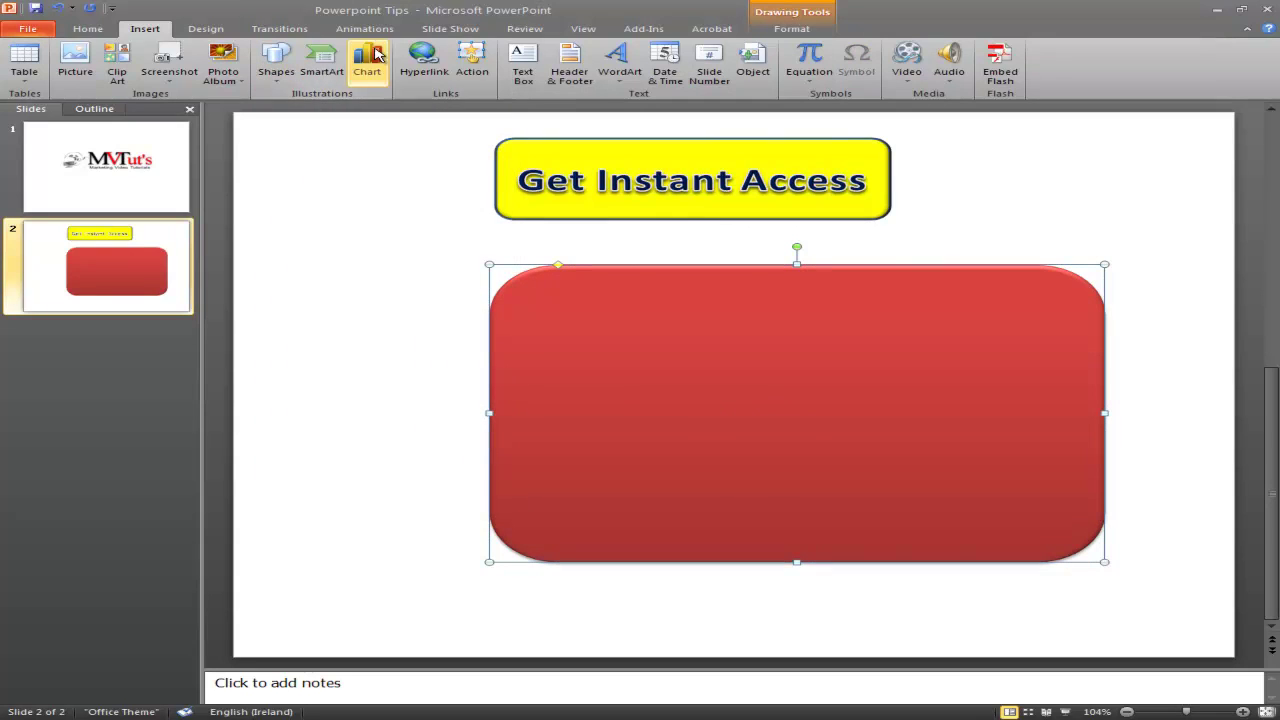
{"action": "left_click", "coordinate": [523, 62]}
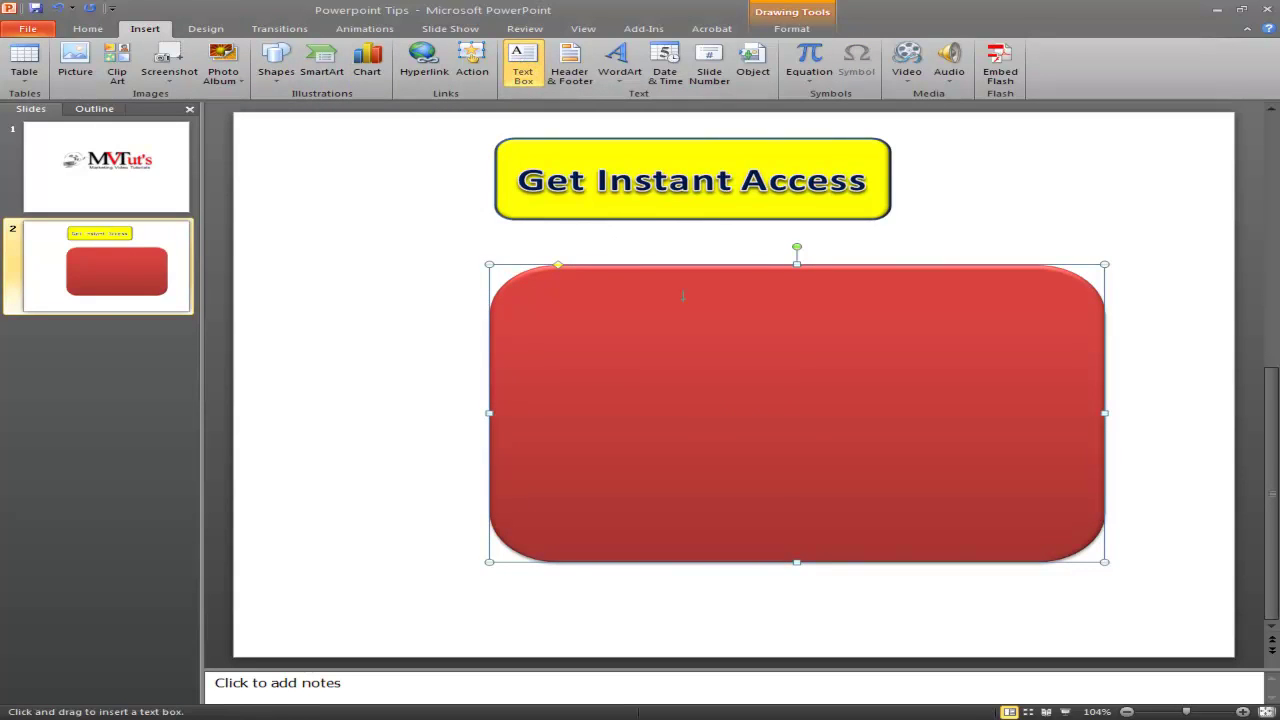
{"action": "left_click", "coordinate": [798, 407]}
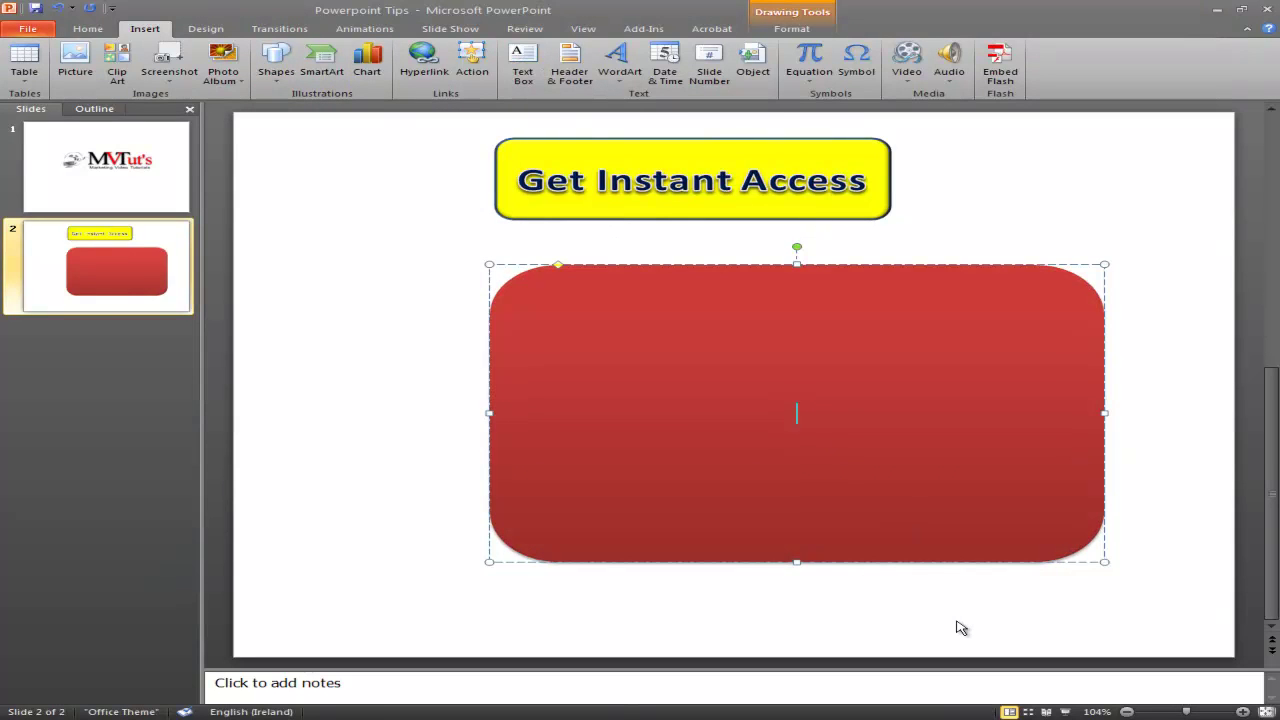
{"action": "type", "text": "That's it. Master these 3 skills and nothing can stop you from being a success. Well, in theory that's all well and good. In reality though, it's never that easy, is it?  If we add a 4th skill to that list then nothing can stop you. The 4th skill is actually far more important than the previous 3 I mentioned above. What is it?"}
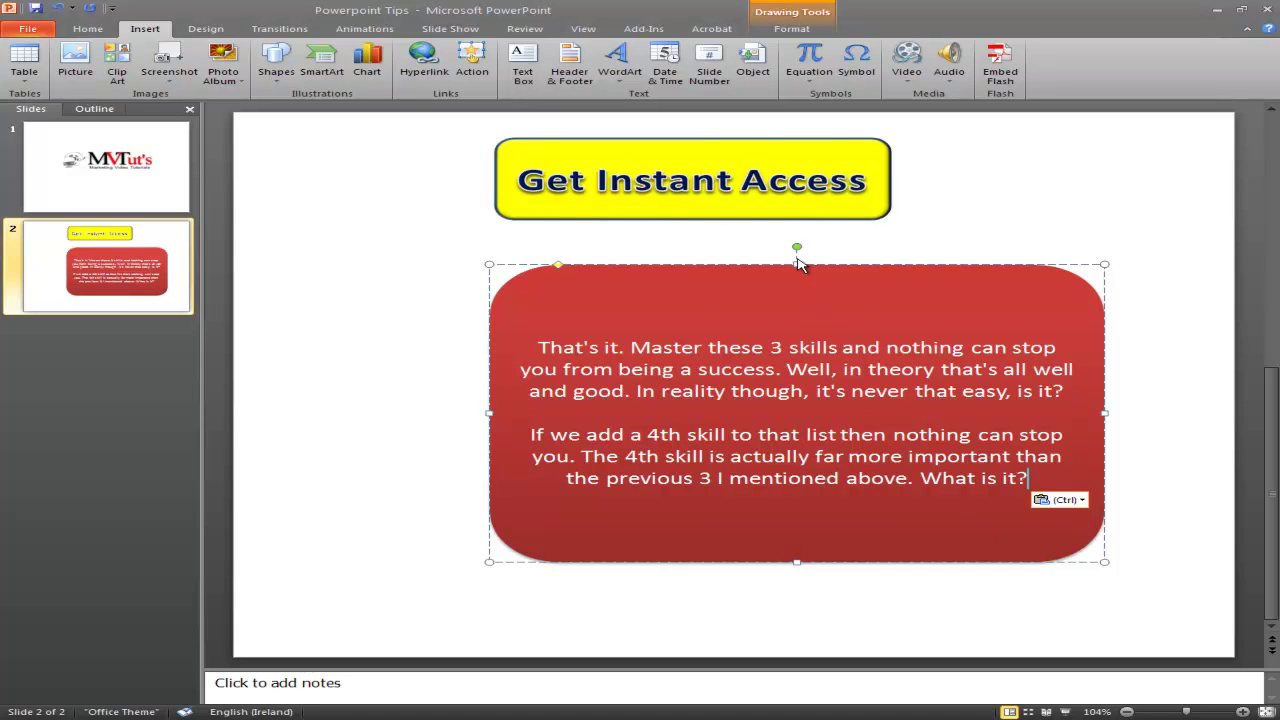
{"action": "left_click_drag", "start_coordinate": [797, 268], "coordinate": [680, 263]}
{"action": "left_click", "coordinate": [1118, 382]}
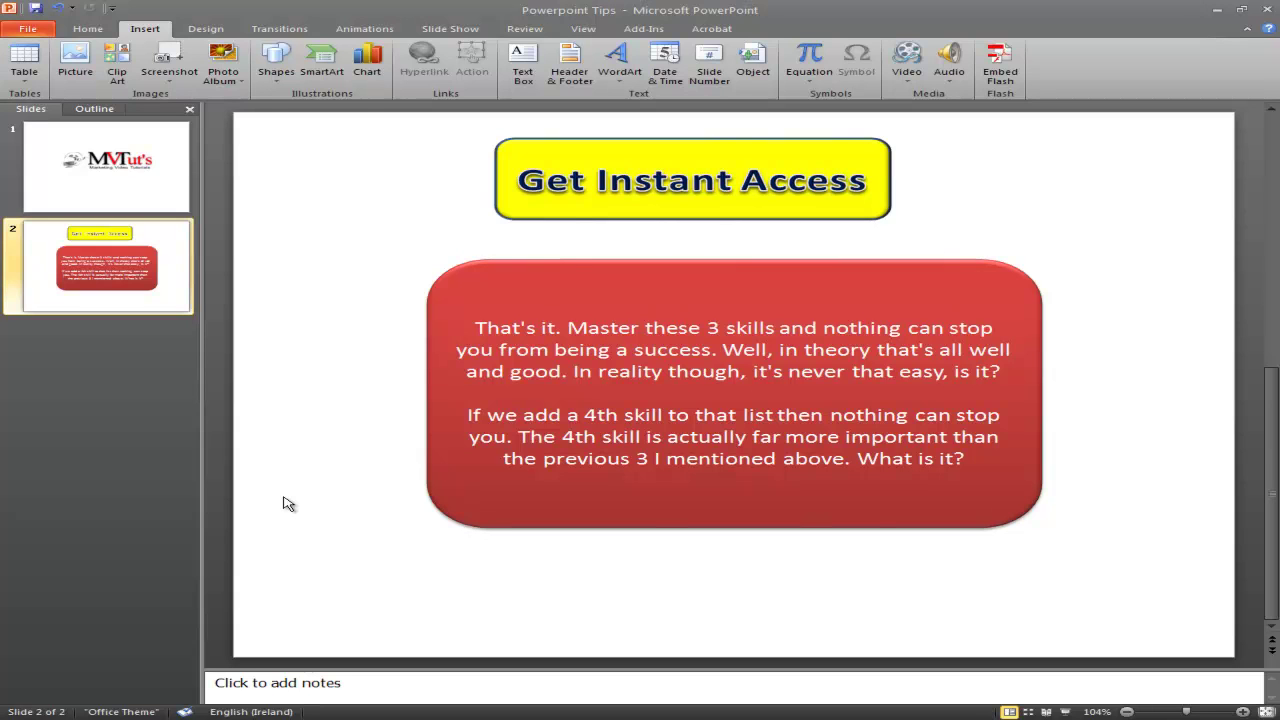
Give all the text in the red rounded box a red 8 pt Accent color 2 glow
{"action": "left_click", "coordinate": [668, 390]}
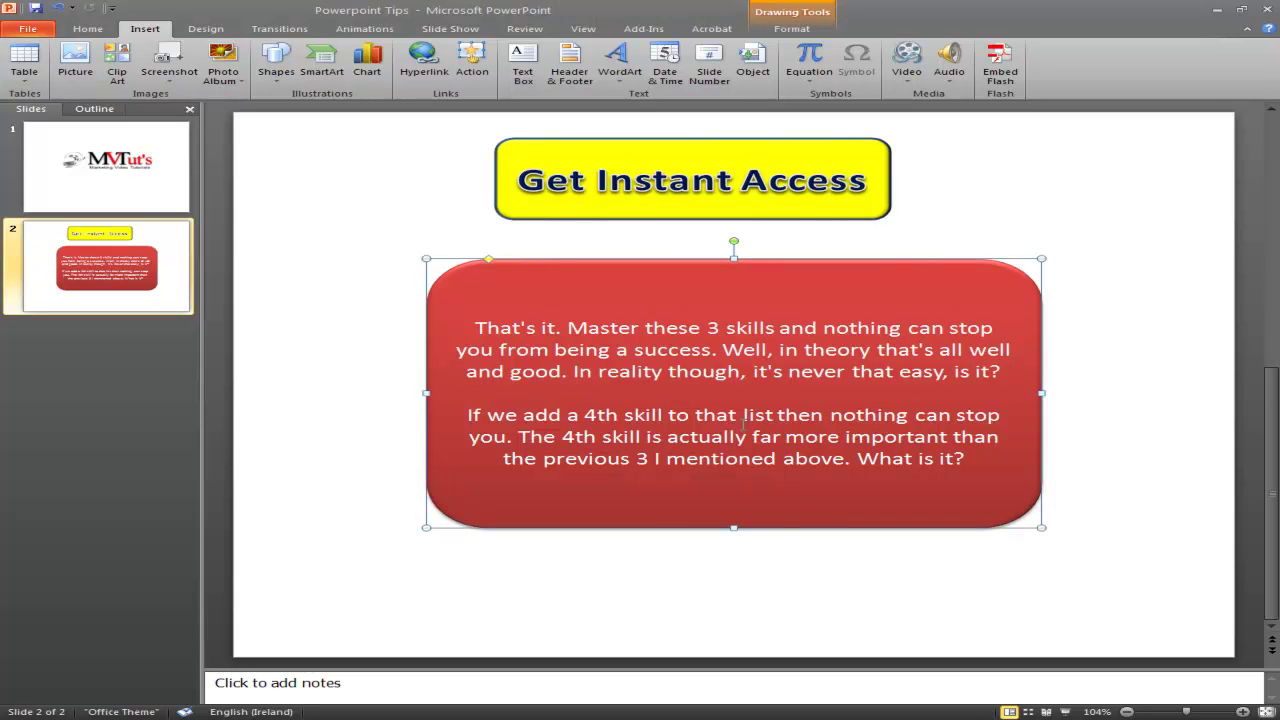
{"action": "left_click_drag", "start_coordinate": [966, 458], "coordinate": [340, 287]}
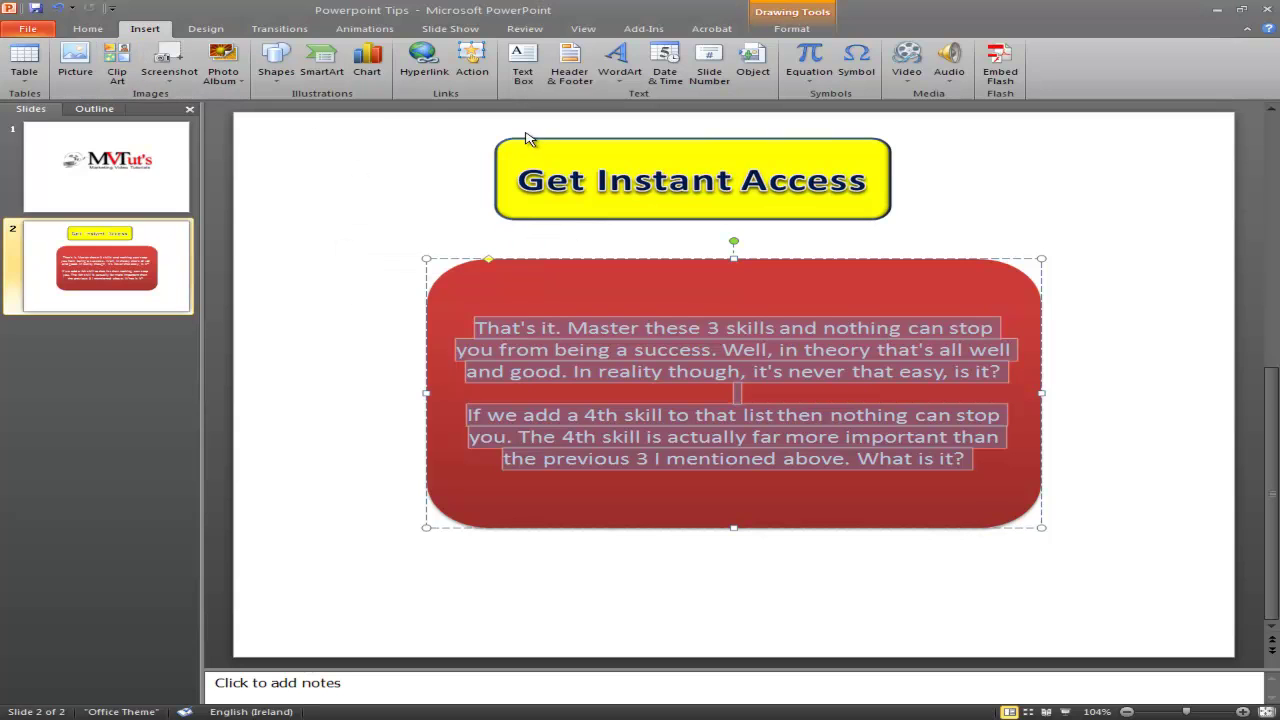
{"action": "left_click", "coordinate": [798, 30]}
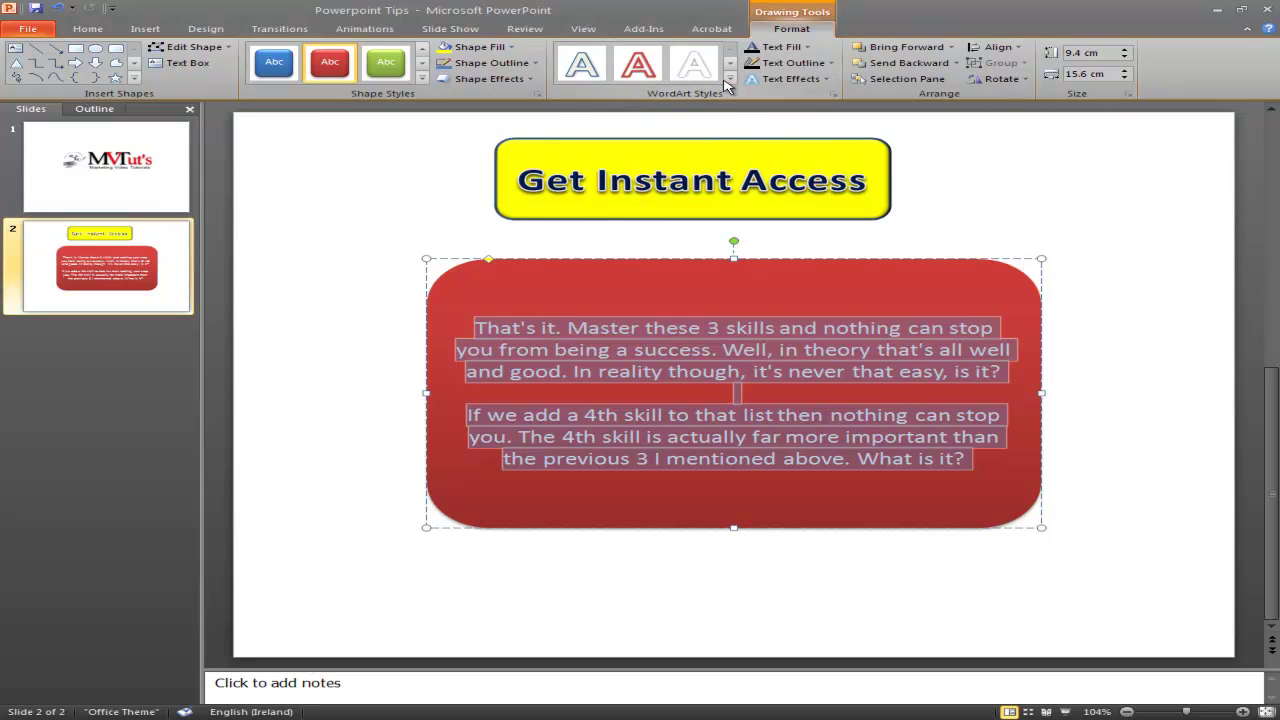
{"action": "left_click", "coordinate": [822, 80]}
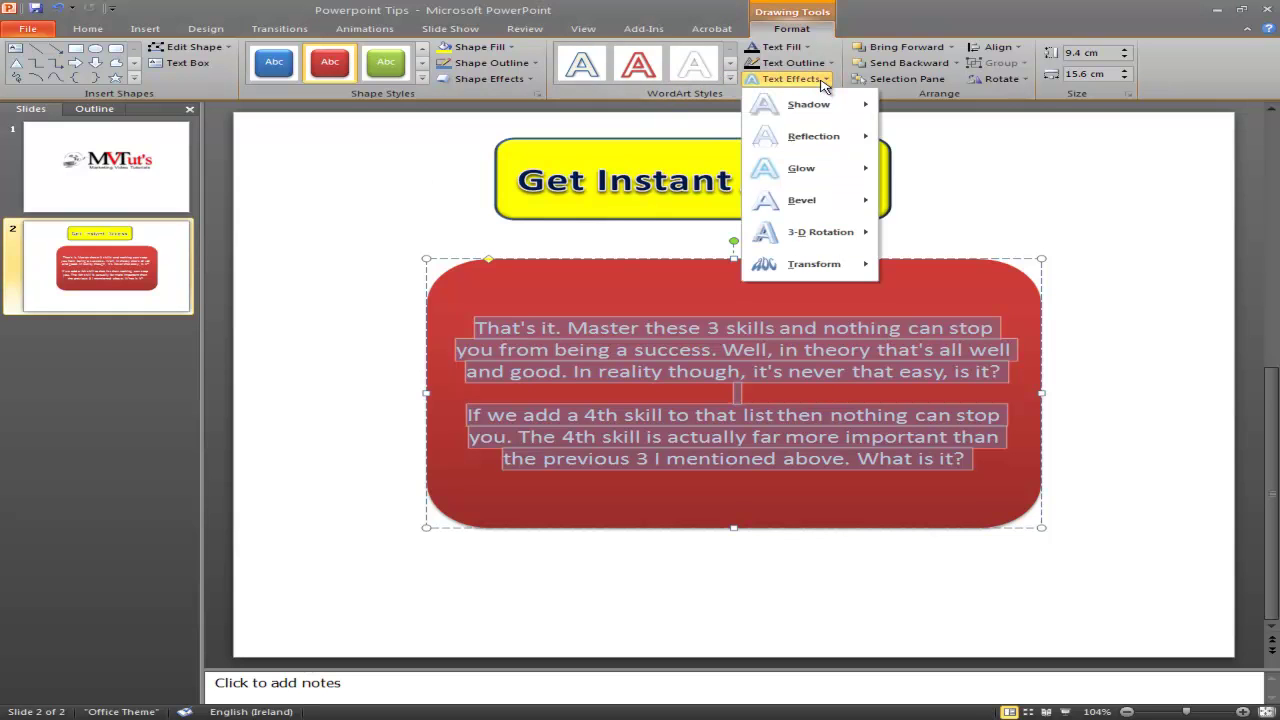
{"action": "mouse_move", "coordinate": [826, 205]}
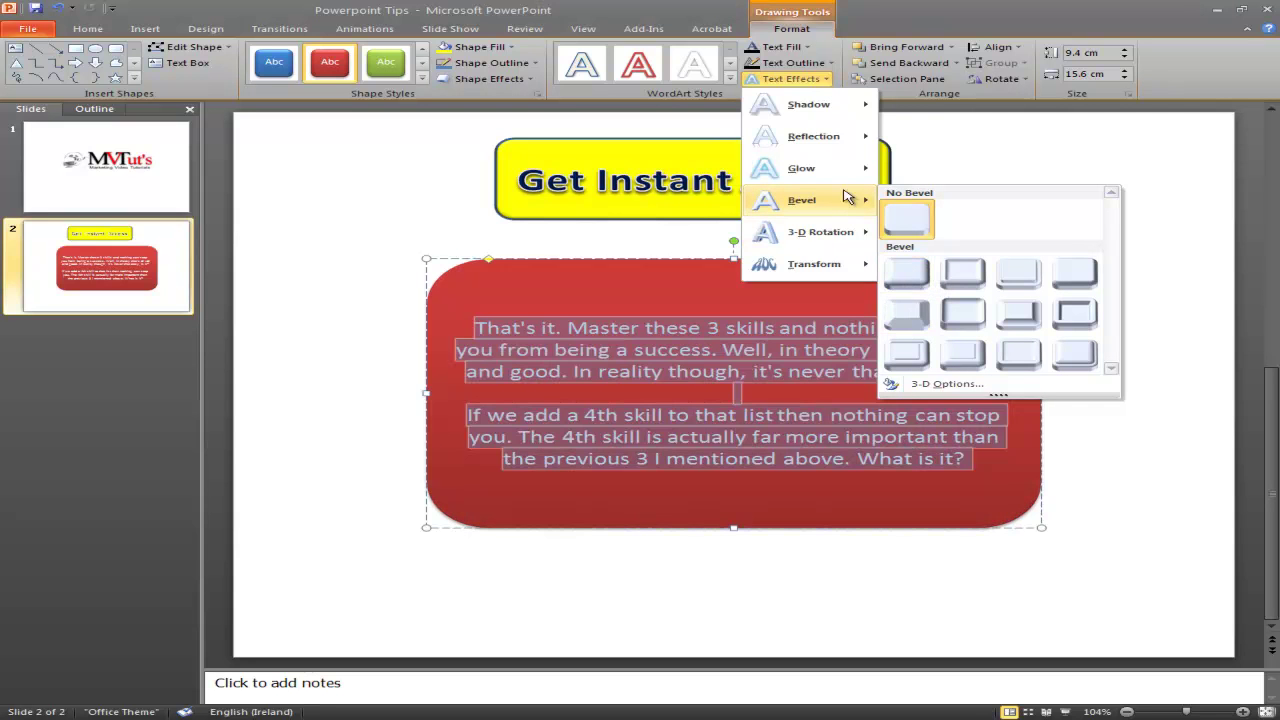
{"action": "mouse_move", "coordinate": [810, 168]}
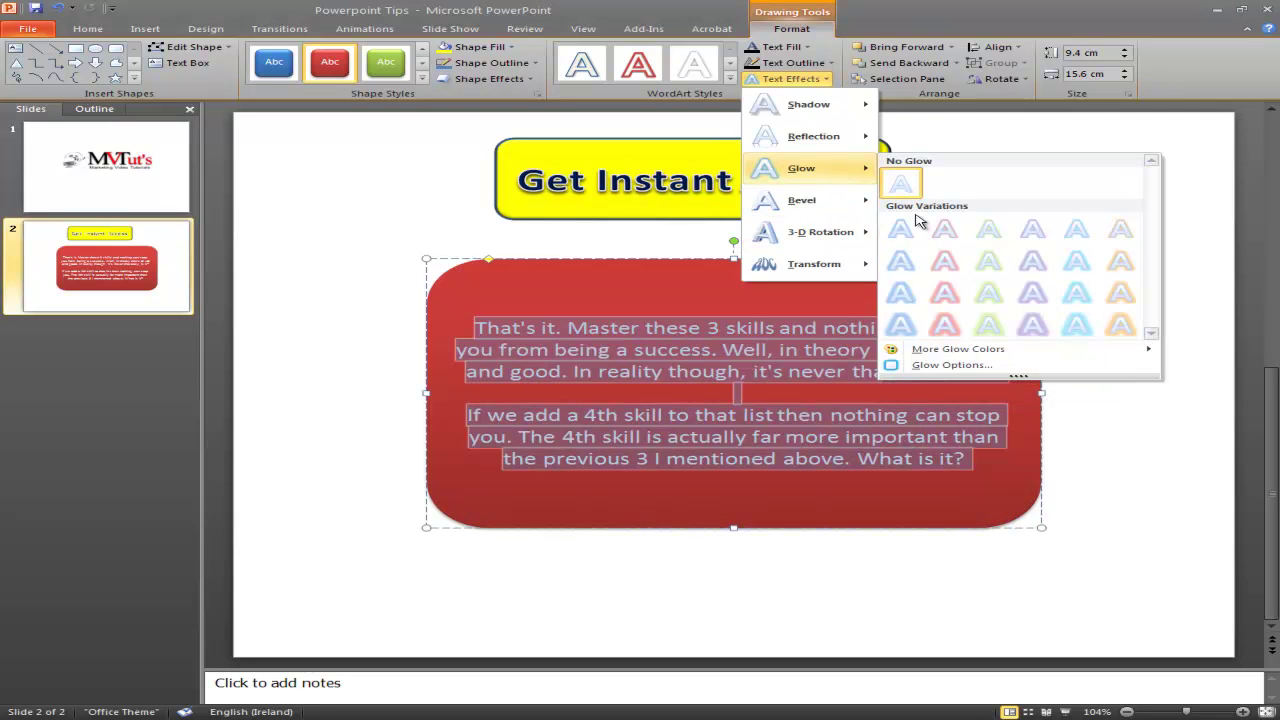
{"action": "left_click", "coordinate": [946, 263]}
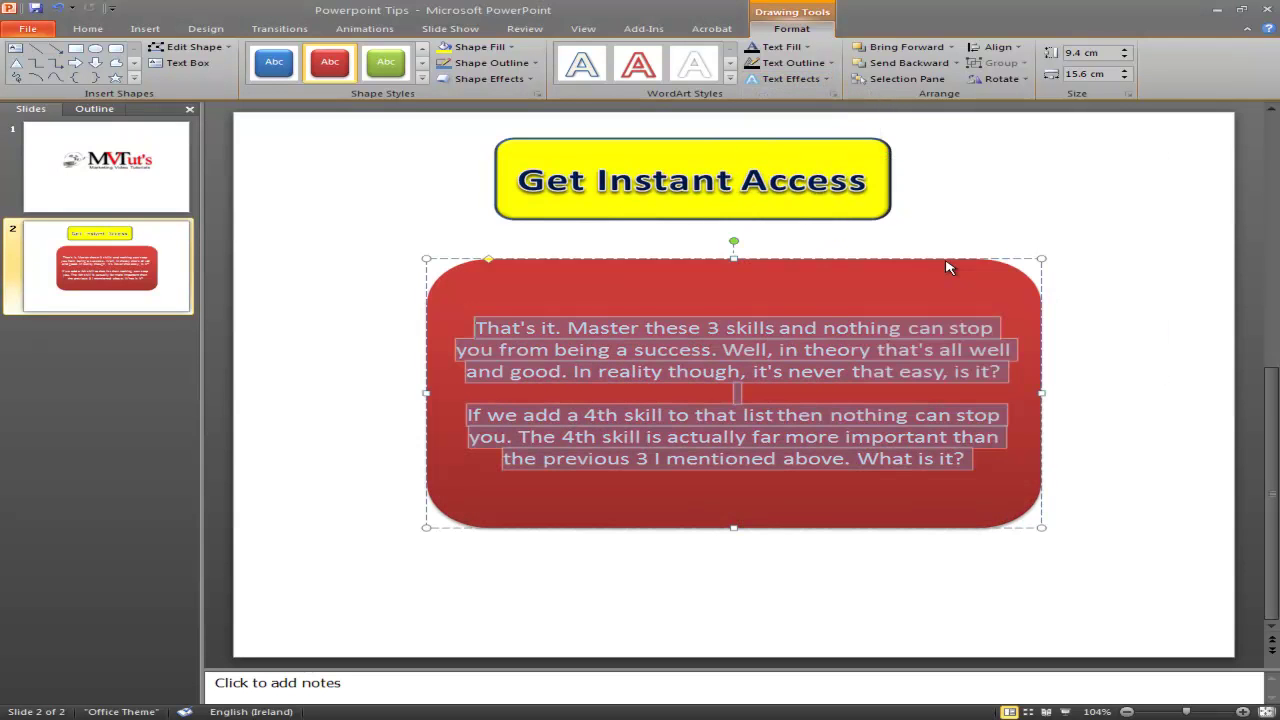
{"action": "left_click", "coordinate": [330, 369]}
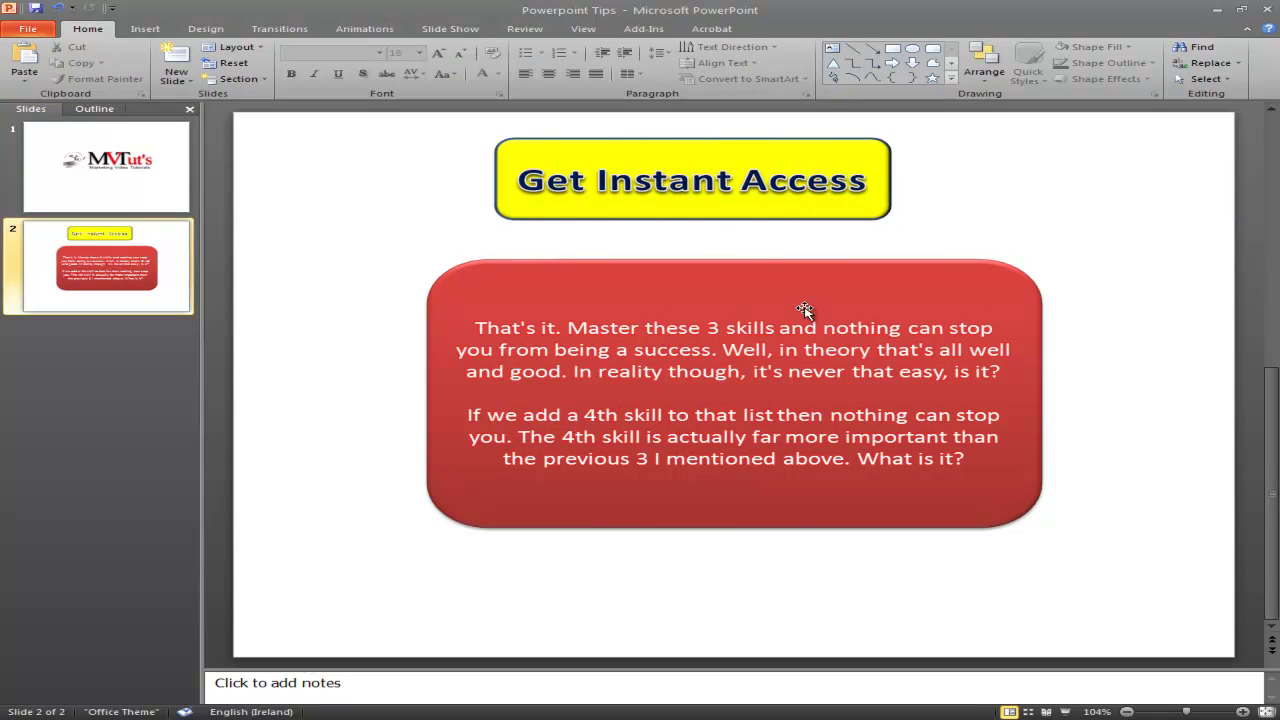
Shift the red rounded box left, then right and down until it's centred under the yellow button
{"action": "left_click", "coordinate": [702, 292]}
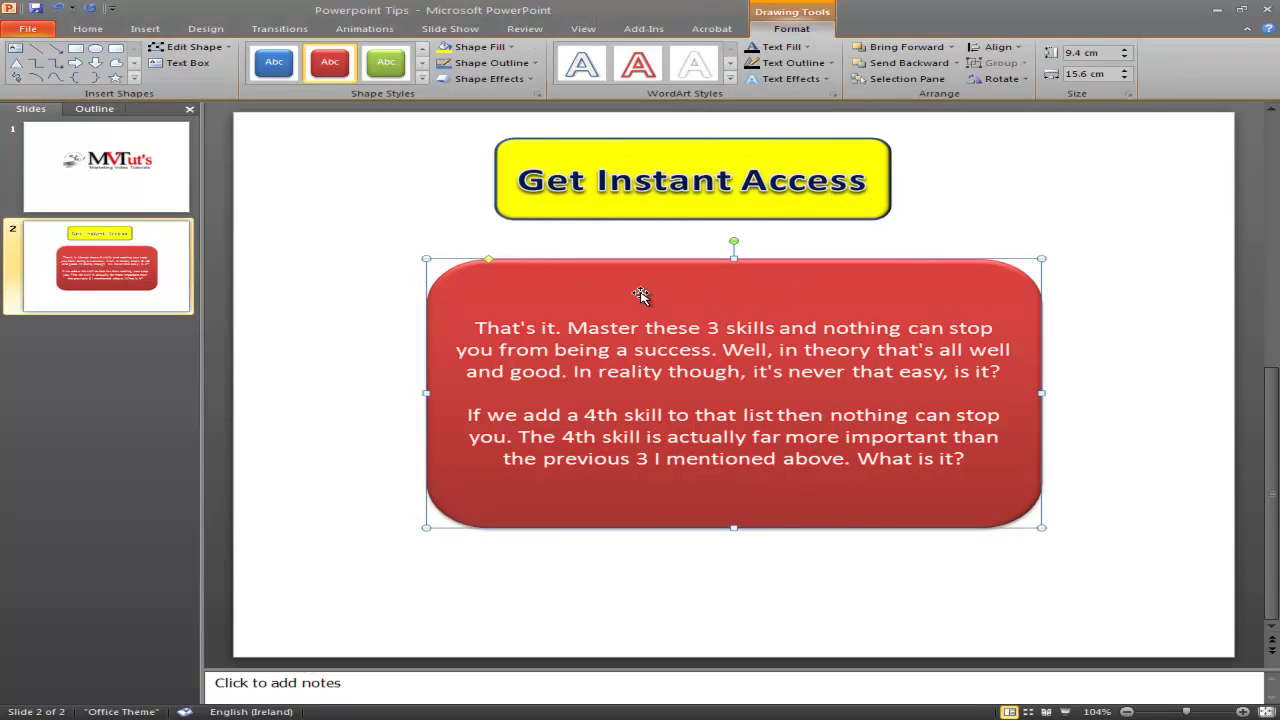
{"action": "left_click", "coordinate": [648, 591]}
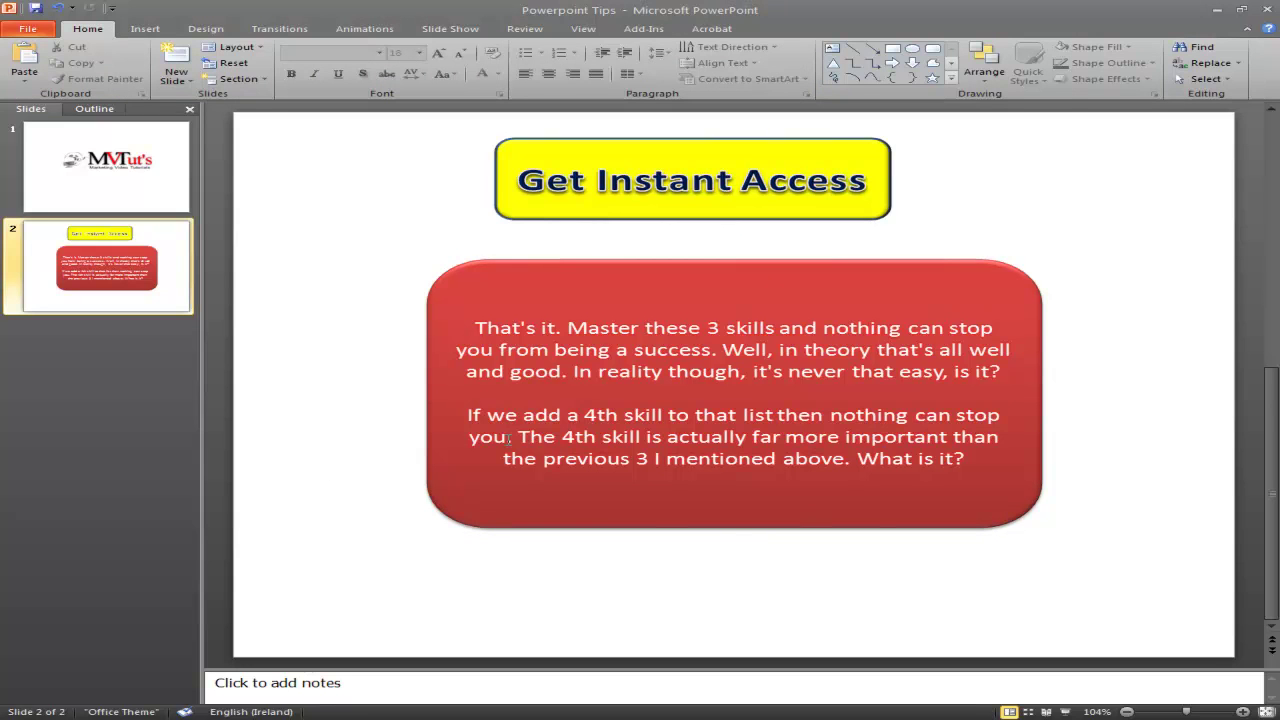
{"action": "mouse_move", "coordinate": [638, 288]}
{"action": "left_mouse_down"}
{"action": "mouse_move", "coordinate": [556, 257]}
{"action": "mouse_move", "coordinate": [566, 287]}
{"action": "left_mouse_up"}
{"action": "key", "text": "Escape"}
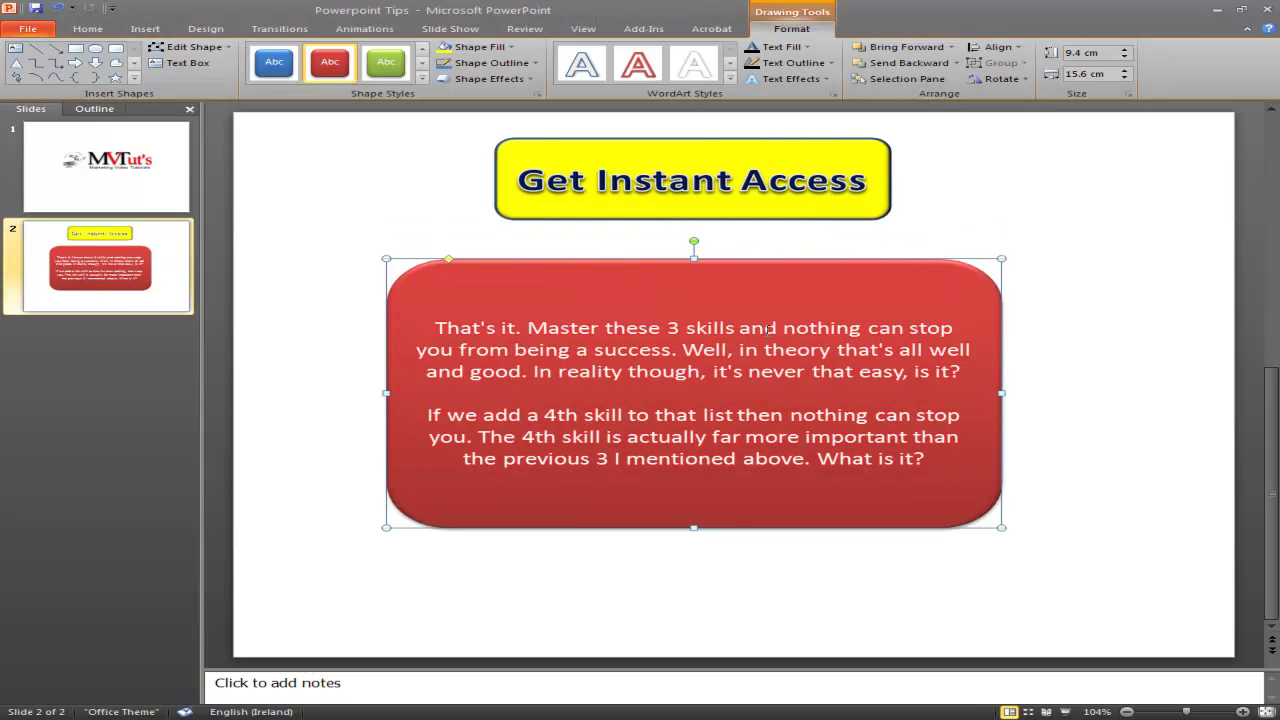
{"action": "left_click", "coordinate": [1066, 359]}
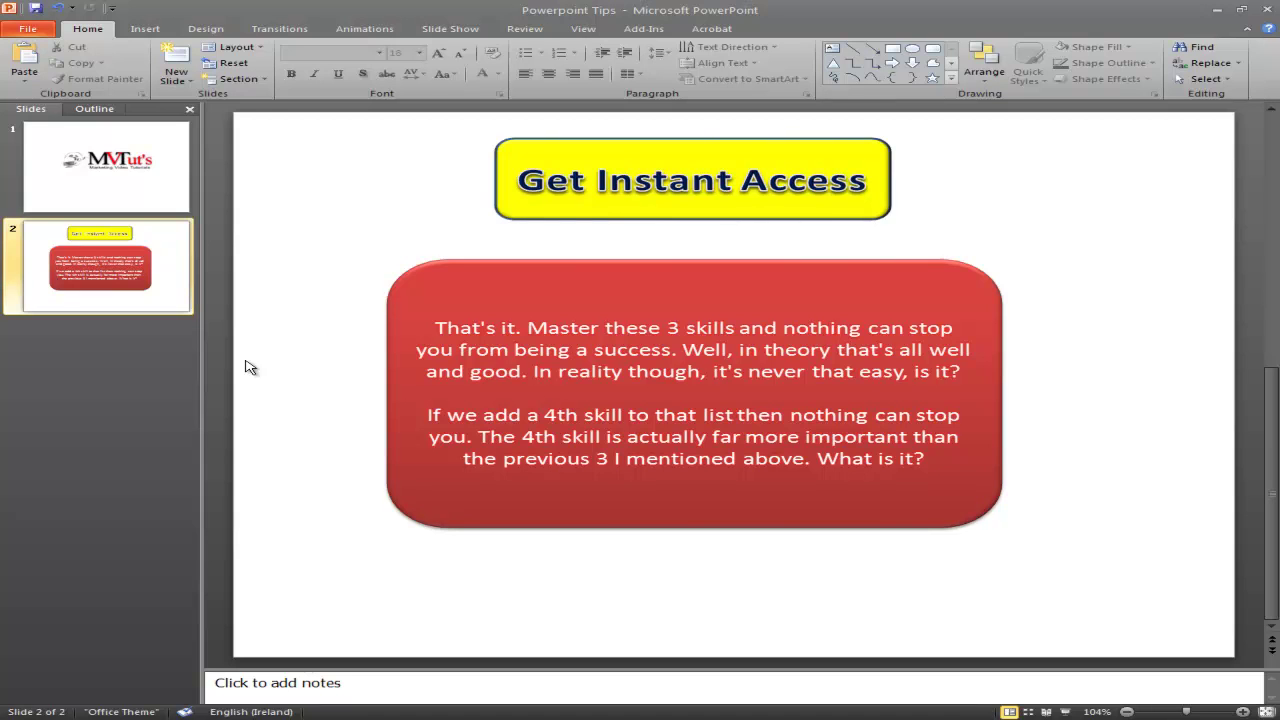
{"action": "mouse_move", "coordinate": [477, 268]}
{"action": "left_mouse_down"}
{"action": "mouse_move", "coordinate": [533, 279]}
{"action": "mouse_move", "coordinate": [501, 270]}
{"action": "left_mouse_up"}
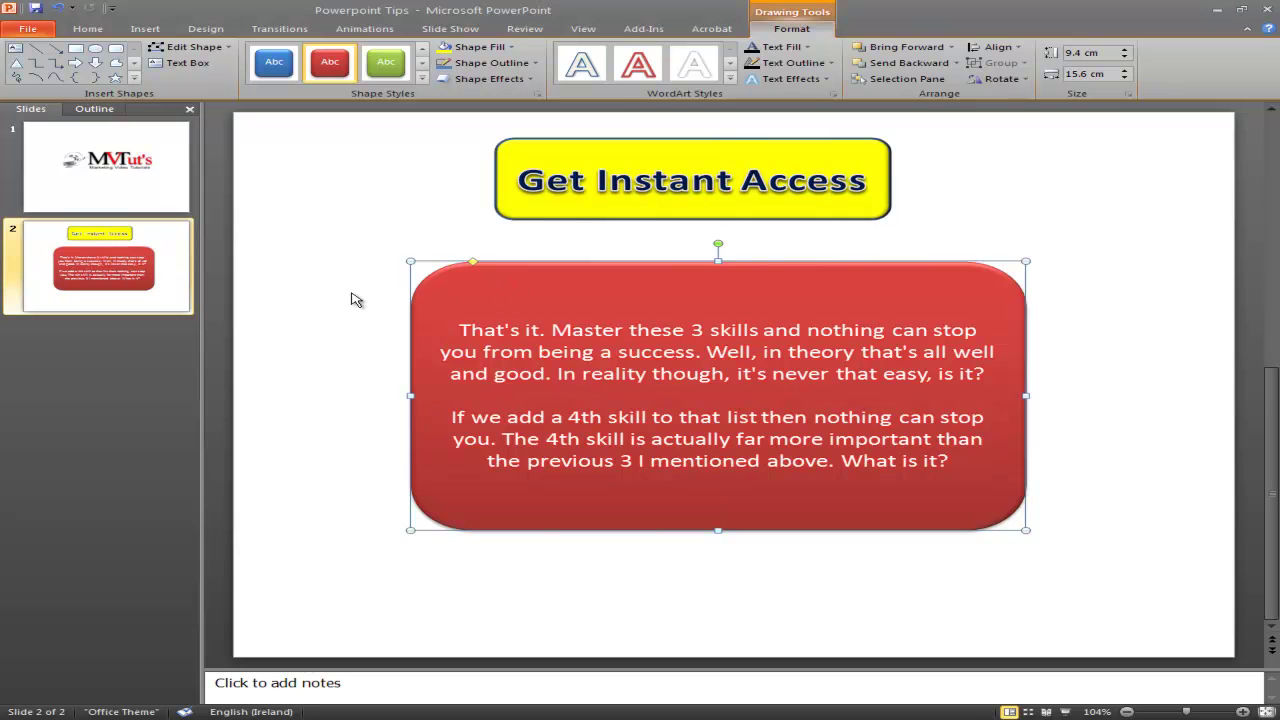
{"action": "left_click", "coordinate": [351, 299]}
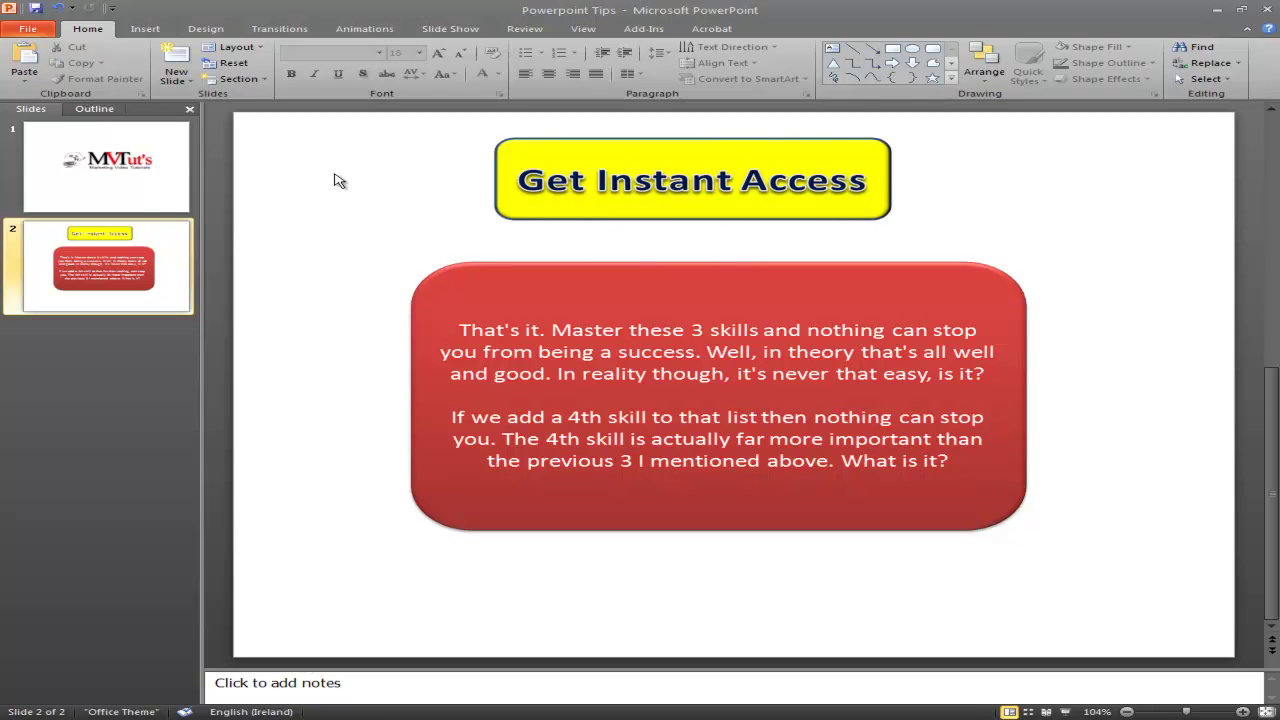
Save the red box as the PNG image Picture1, replacing the existing Picture1.png
{"action": "right_click", "coordinate": [520, 281]}
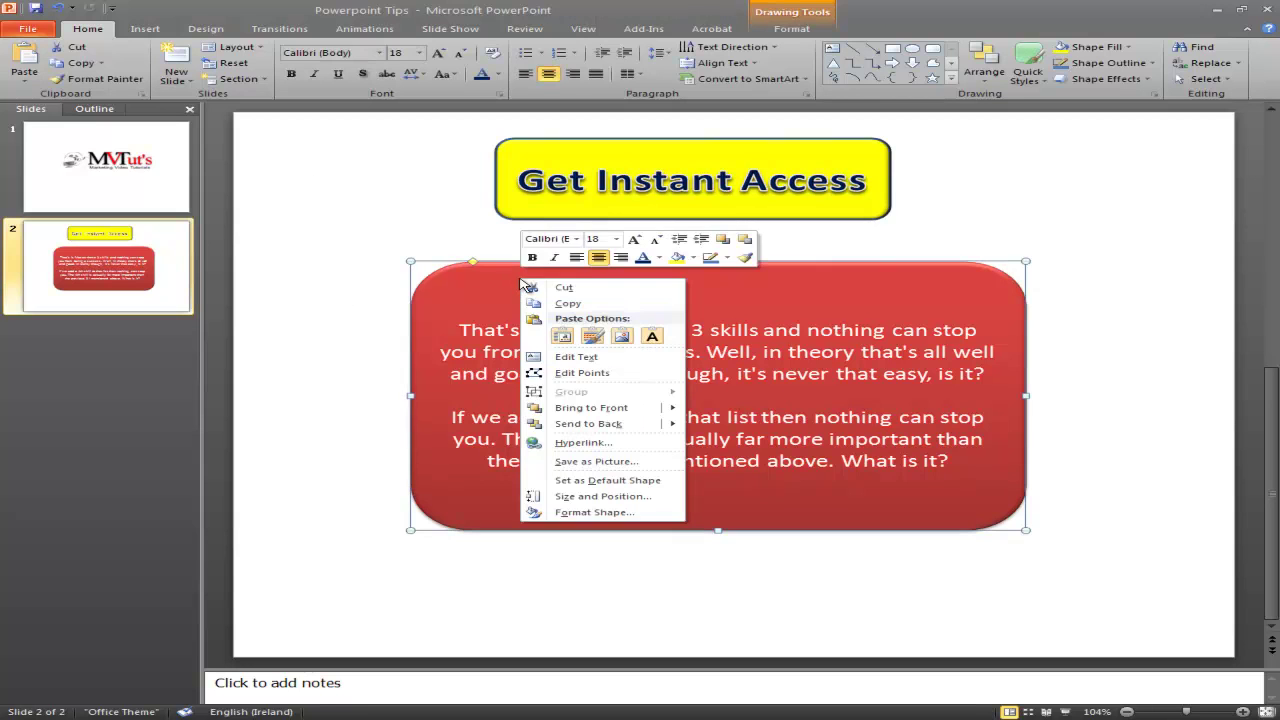
{"action": "left_click", "coordinate": [620, 466]}
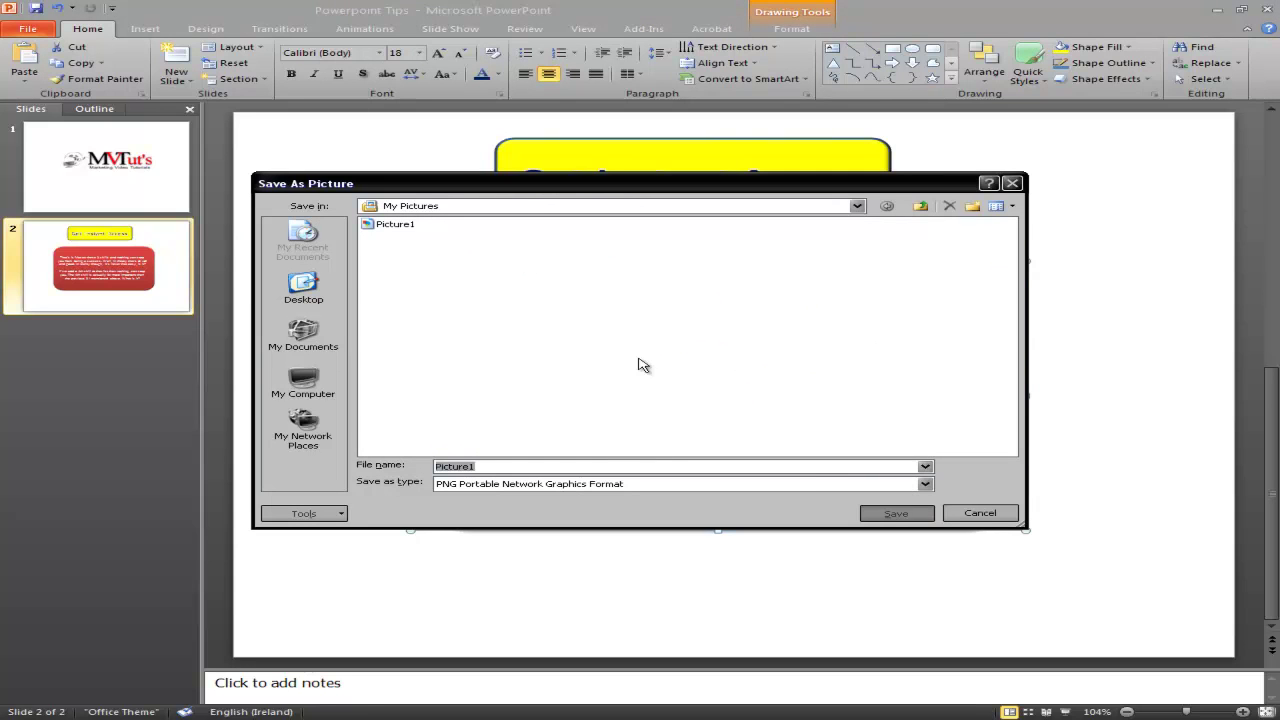
{"action": "left_click", "coordinate": [895, 513]}
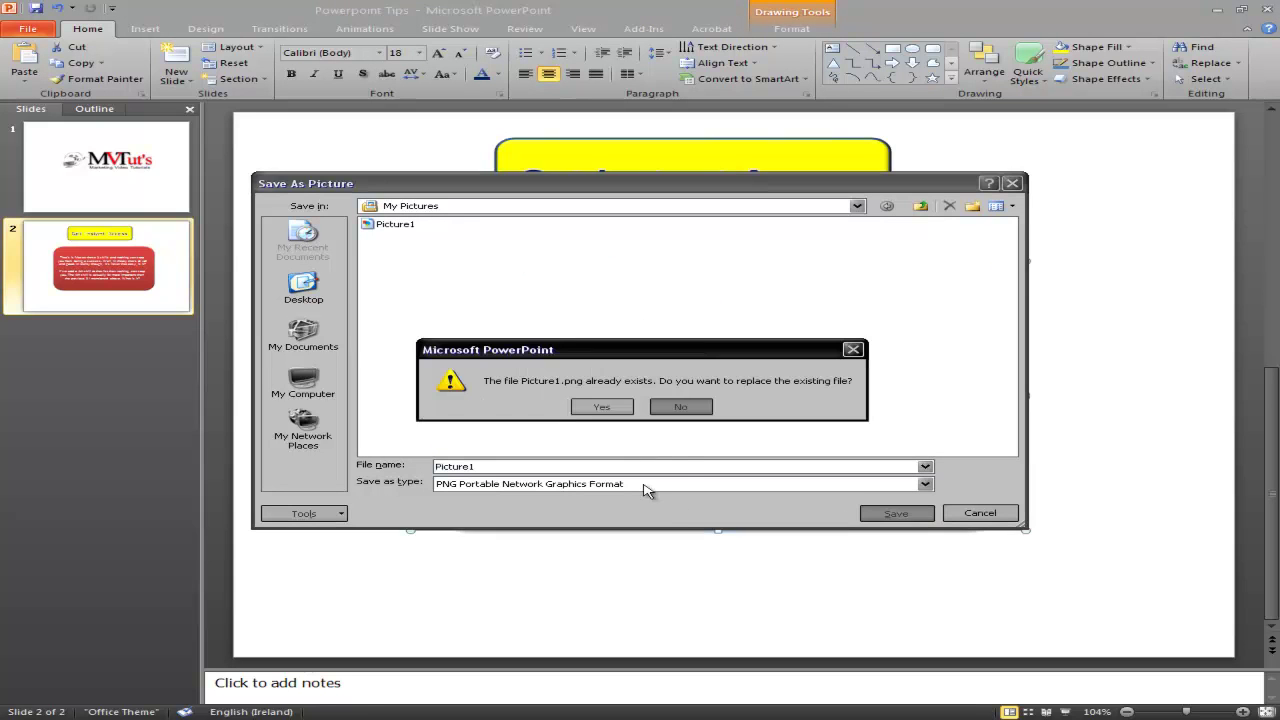
{"action": "left_click", "coordinate": [585, 405]}
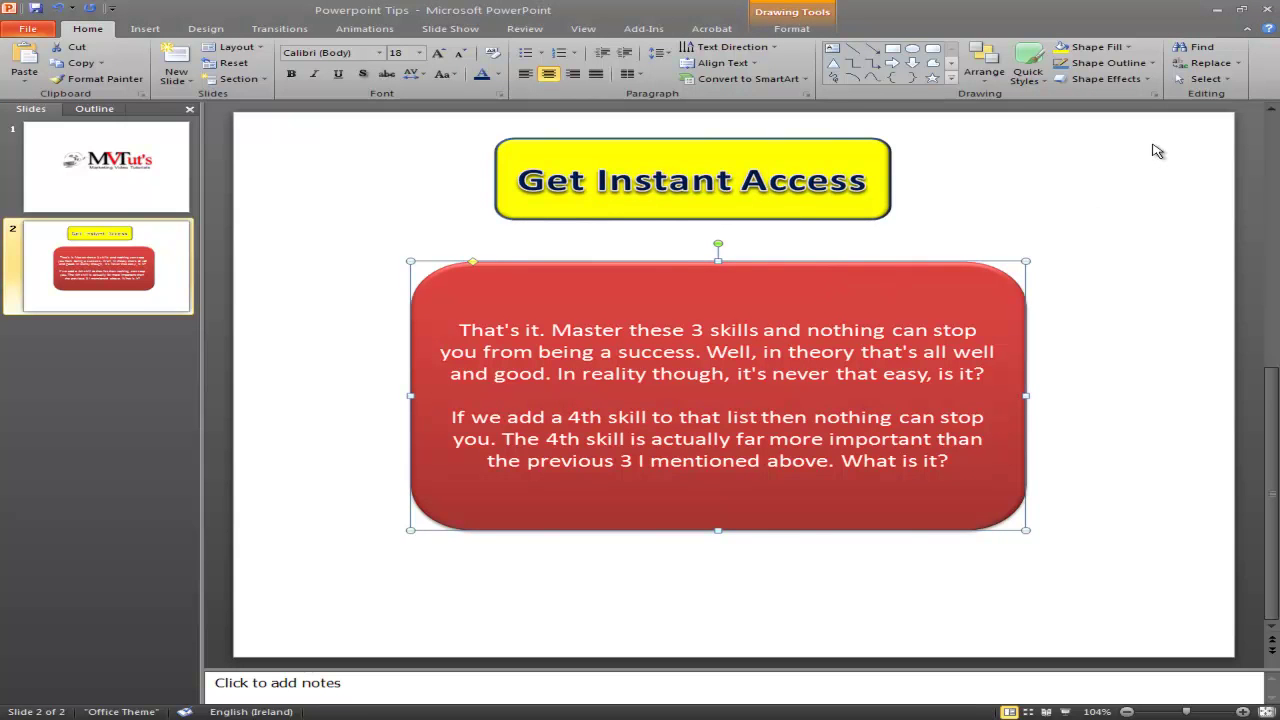
Go back to slide 1 showing the MVTut's Marketing Video Tutorials logo
{"action": "left_click", "coordinate": [1217, 10]}
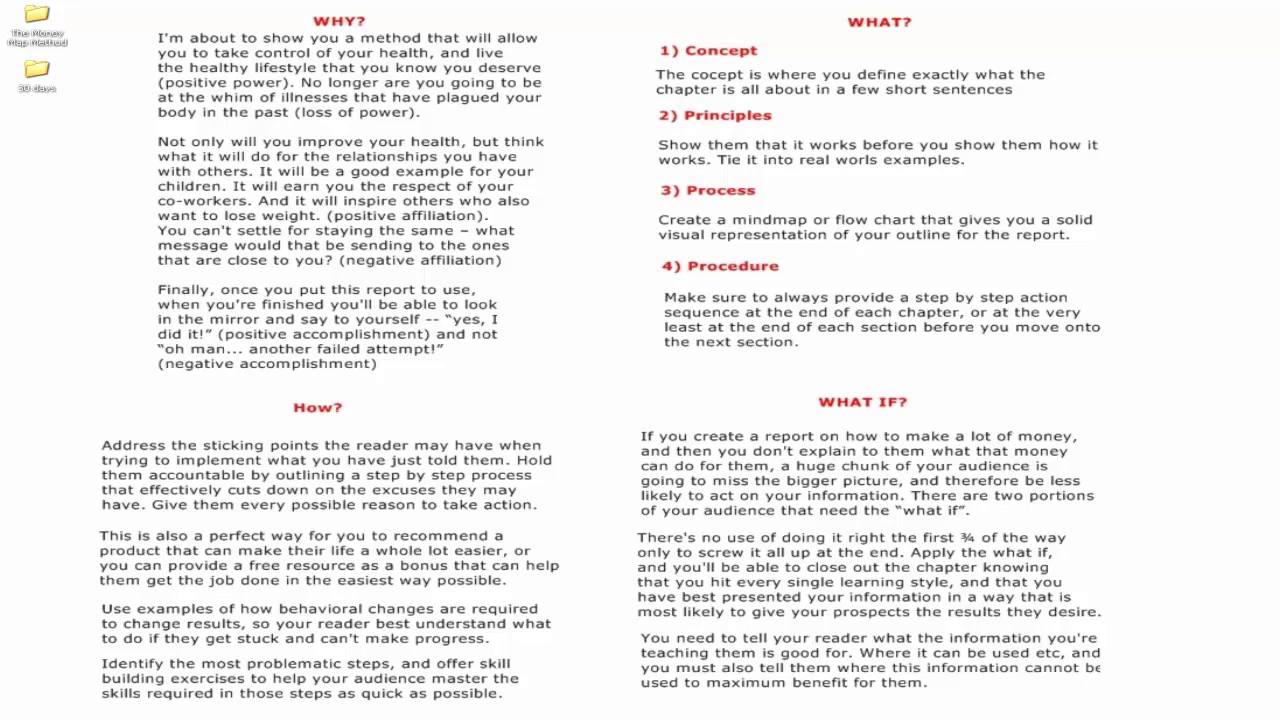
{"action": "left_click", "coordinate": [510, 710]}
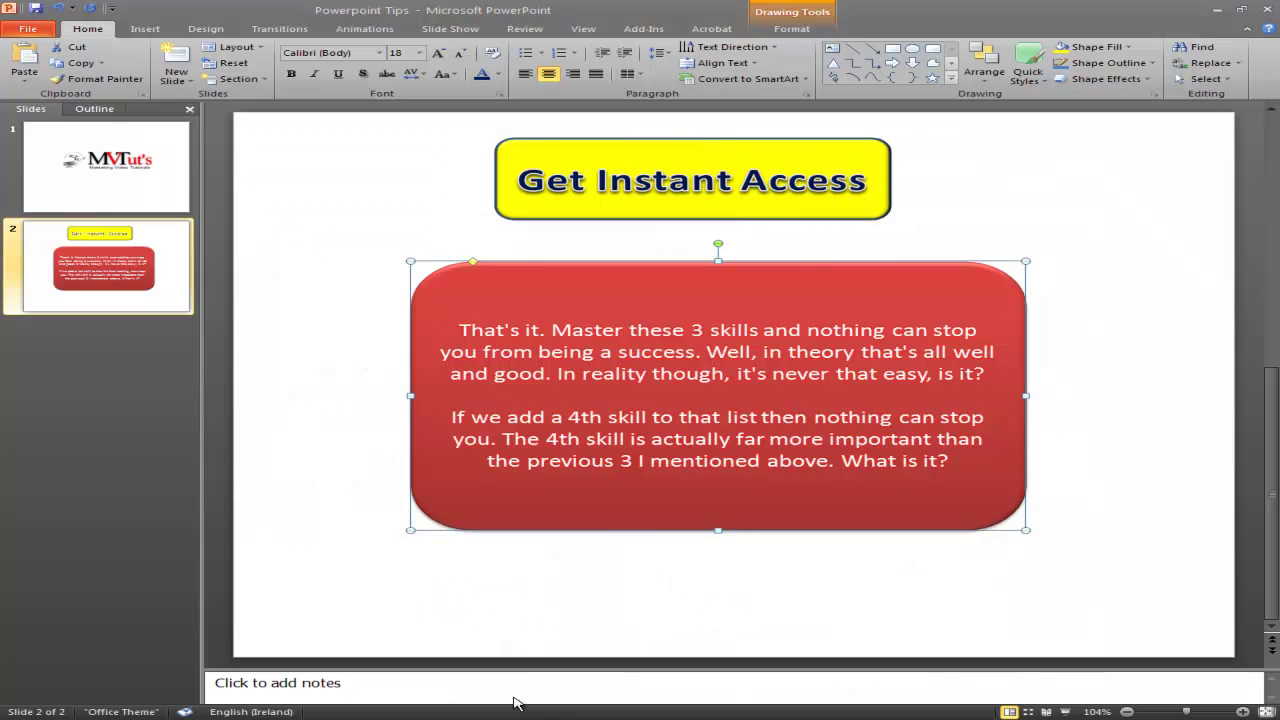
{"action": "left_click", "coordinate": [318, 336]}
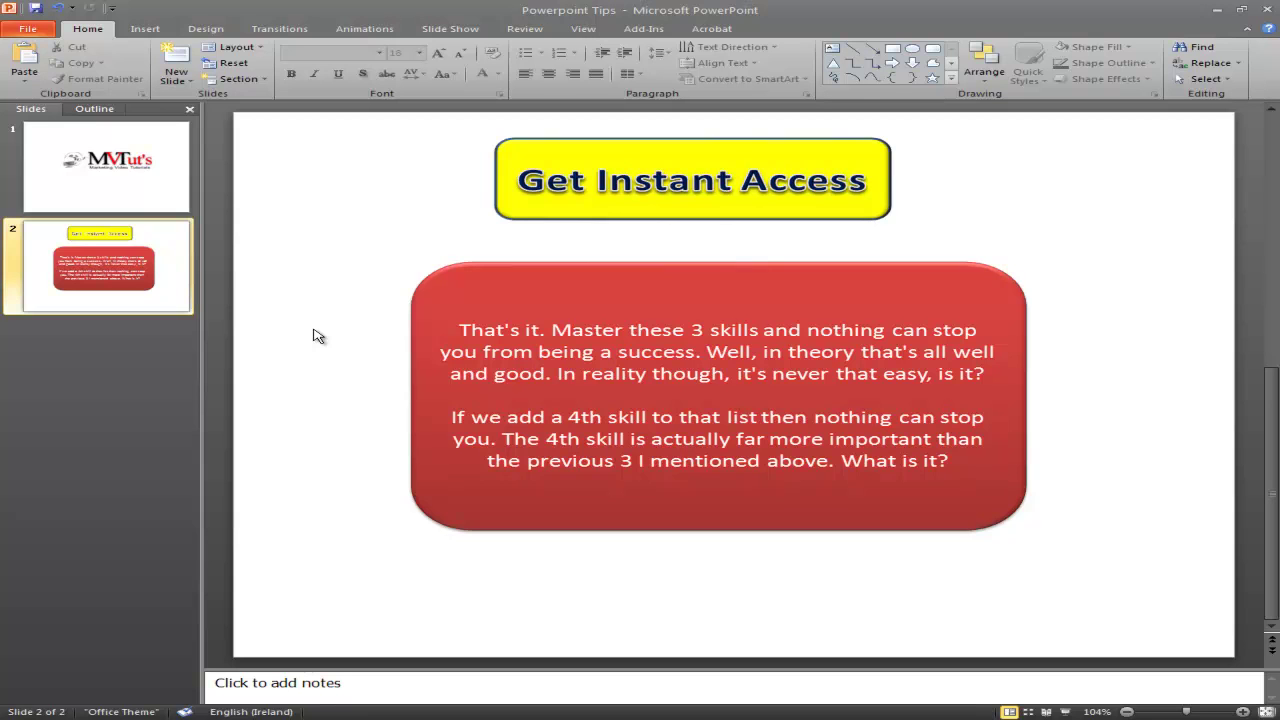
{"action": "left_click", "coordinate": [133, 173]}
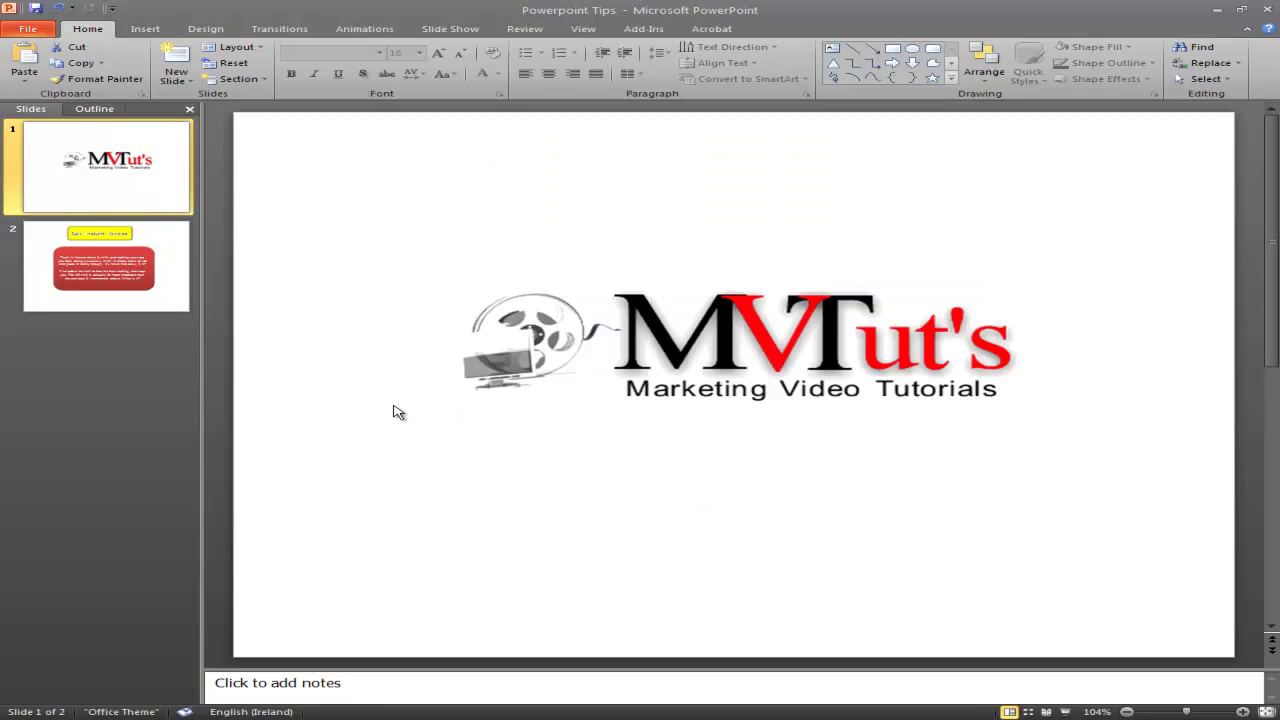